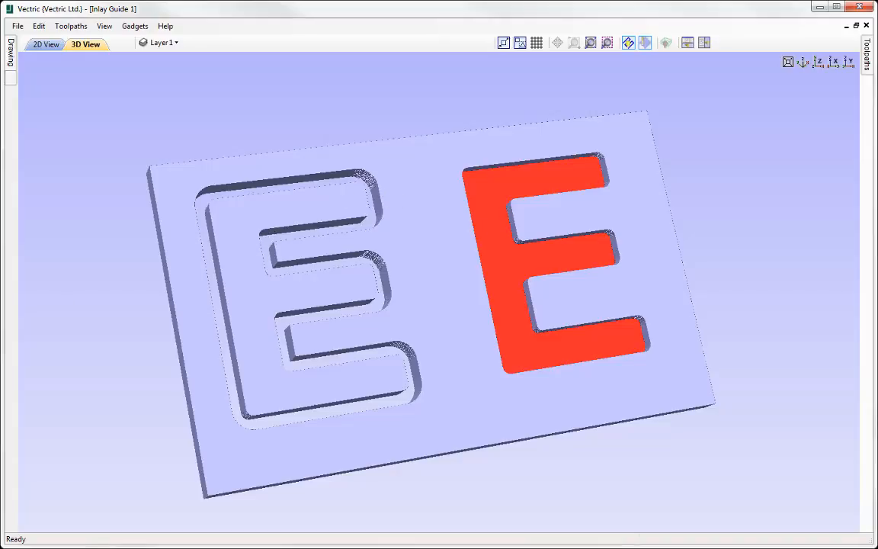
Close the open file and create a new single-sided job 10 inches wide, 6 inches high and 0.5 inches thick.
{"action": "left_click", "coordinate": [17, 26]}
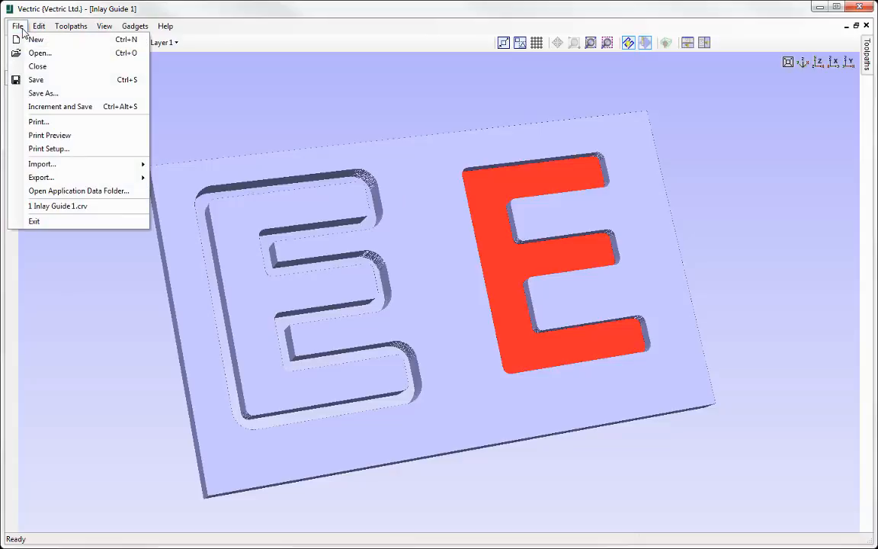
{"action": "left_click", "coordinate": [60, 68]}
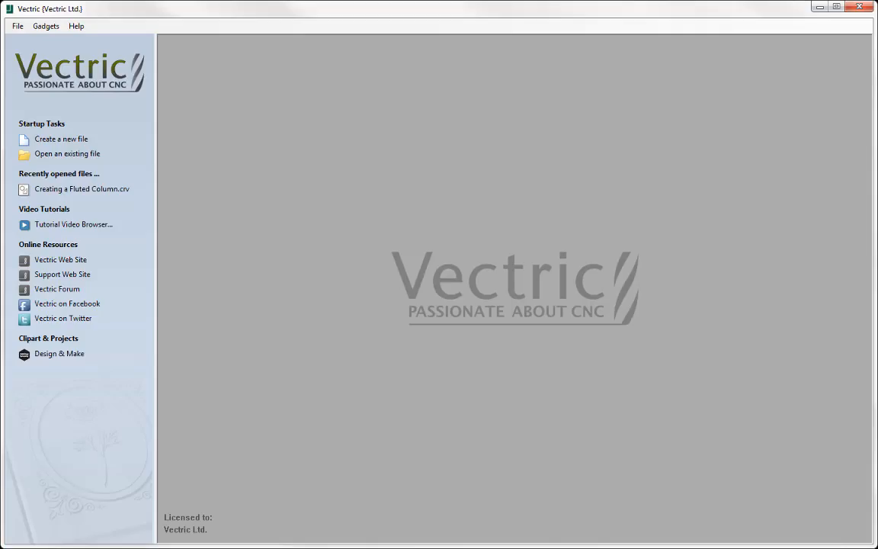
{"action": "left_click", "coordinate": [61, 138]}
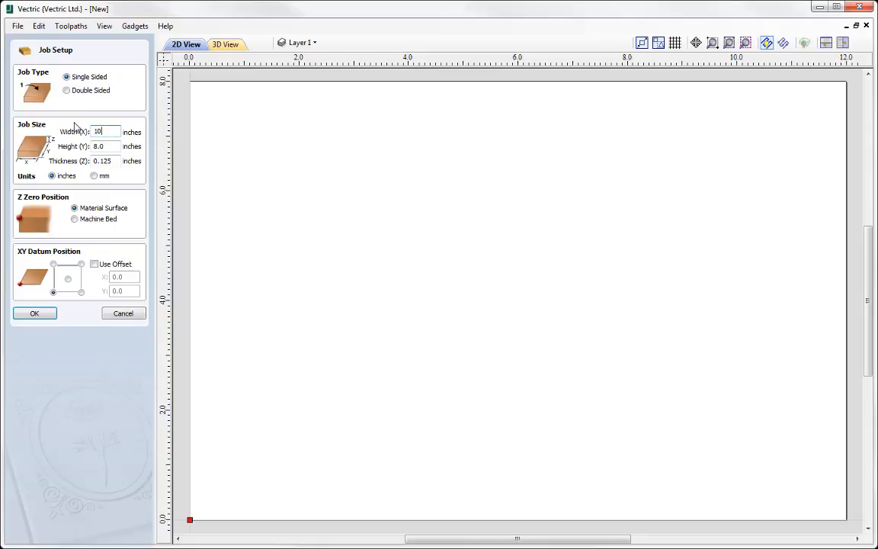
{"action": "key", "text": "Tab"}
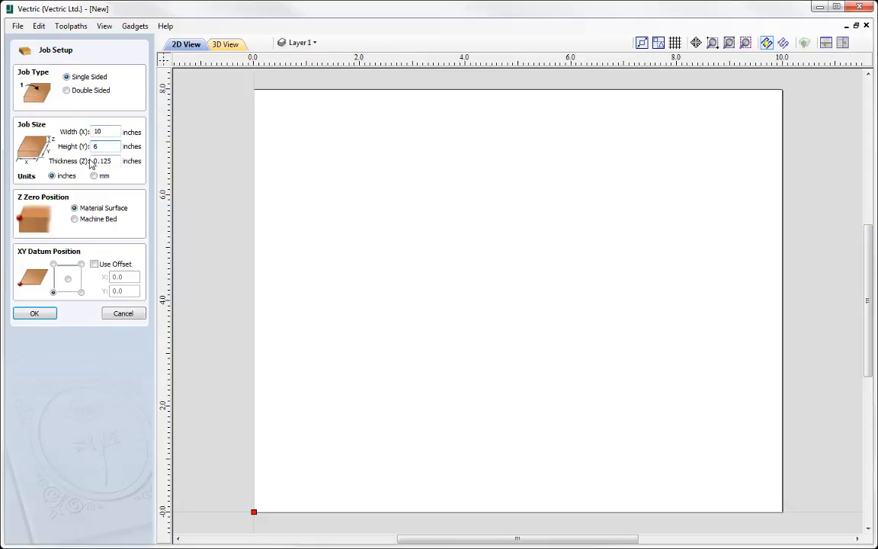
{"action": "type", "text": "6"}
{"action": "key", "text": "Tab"}
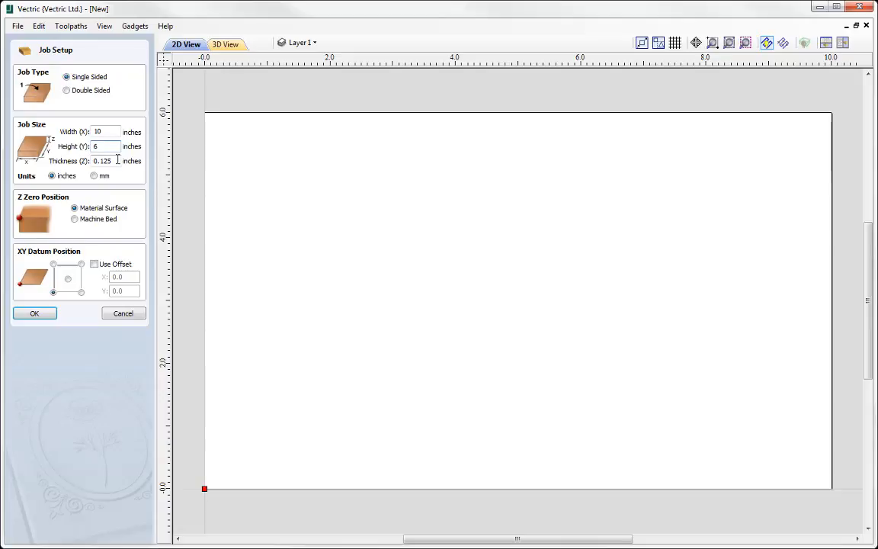
{"action": "key", "text": "Tab"}
{"action": "left_click", "coordinate": [36, 313]}
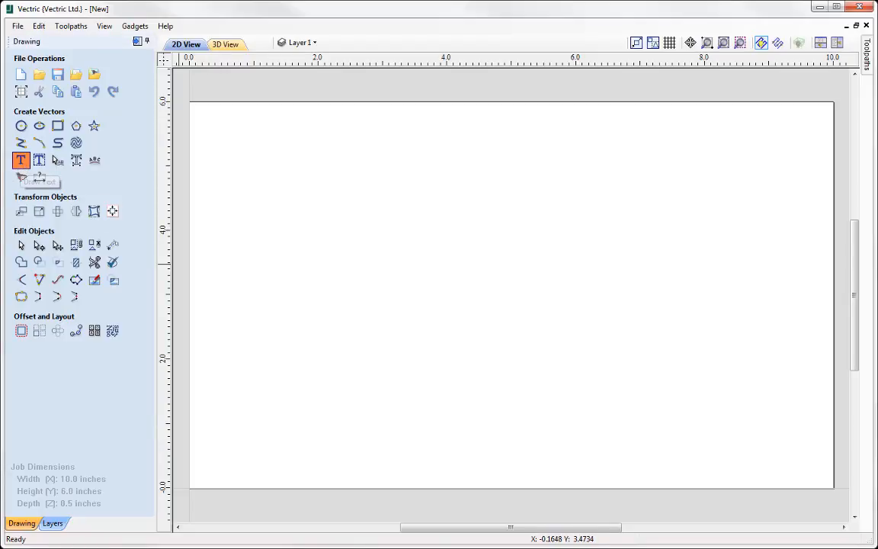
Create a bold Arial text "E" with a height of 4.0 inches, anchored at about X 2.45, Y 1.25 in the material's left half.
{"action": "left_click", "coordinate": [21, 162]}
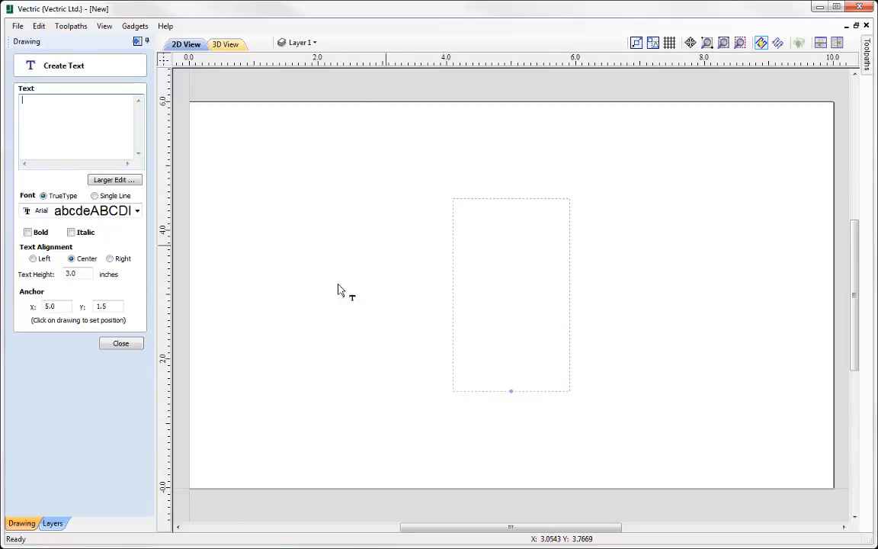
{"action": "double_click", "coordinate": [71, 273]}
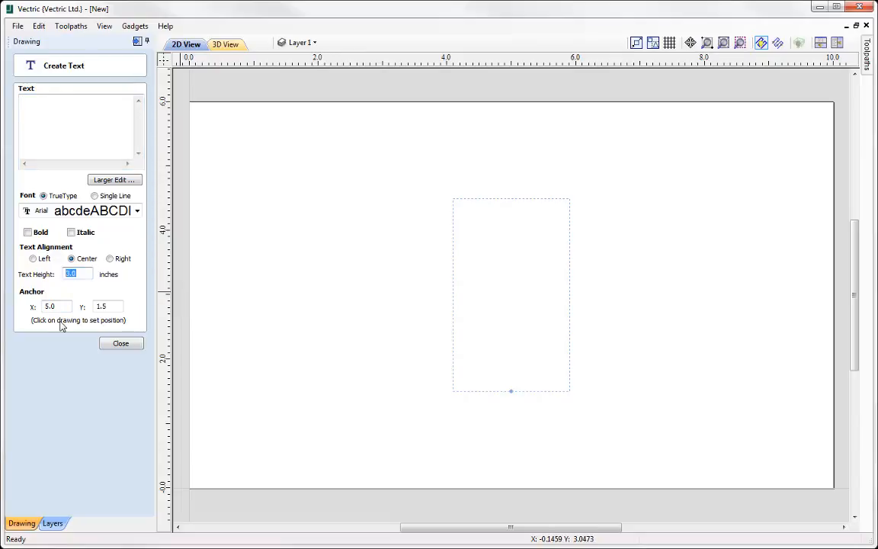
{"action": "type", "text": "4.0"}
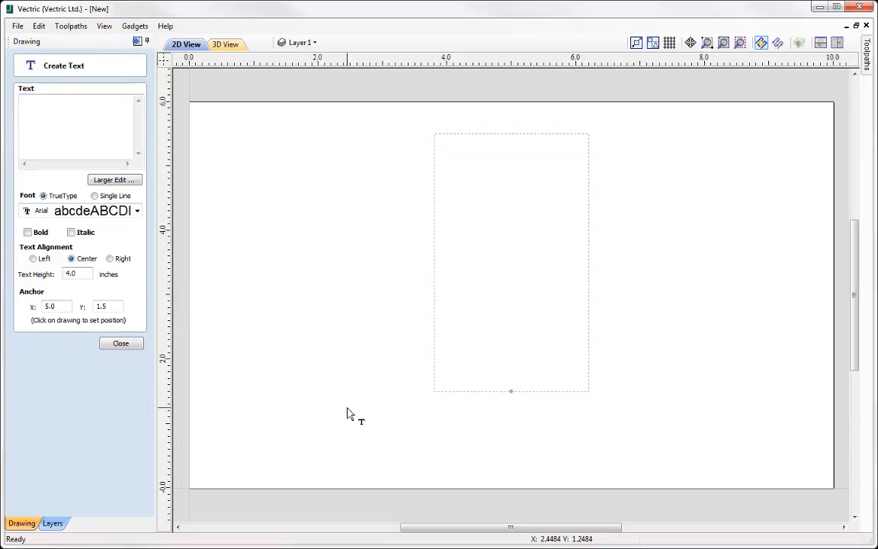
{"action": "left_click", "coordinate": [347, 407]}
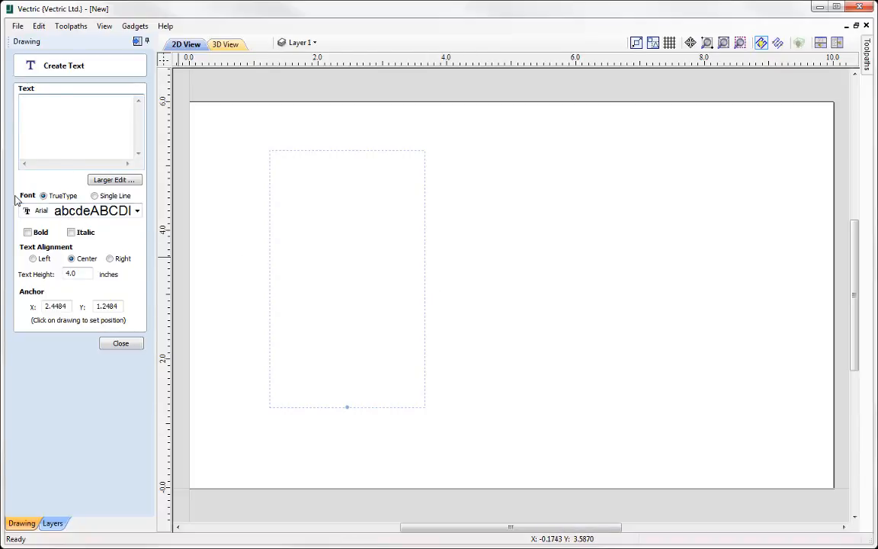
{"action": "type", "text": "E"}
{"action": "left_click", "coordinate": [30, 232]}
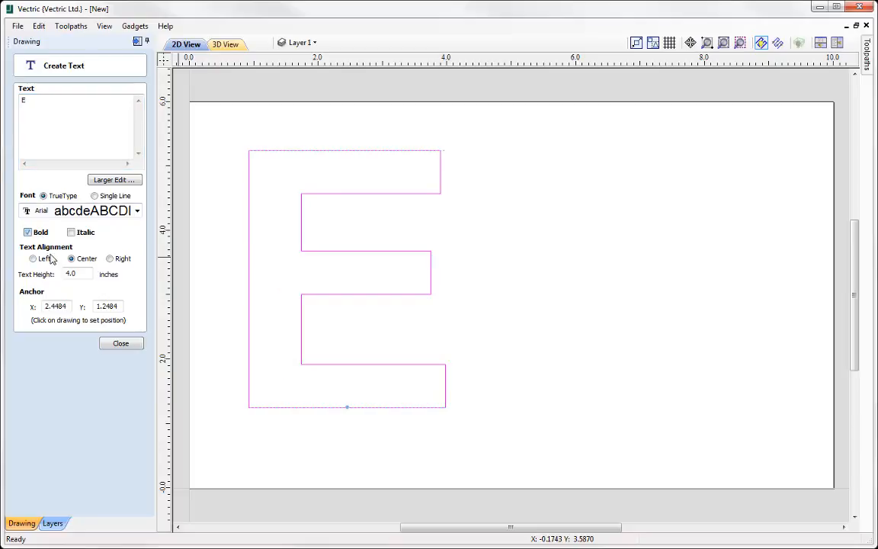
{"action": "left_click", "coordinate": [130, 349]}
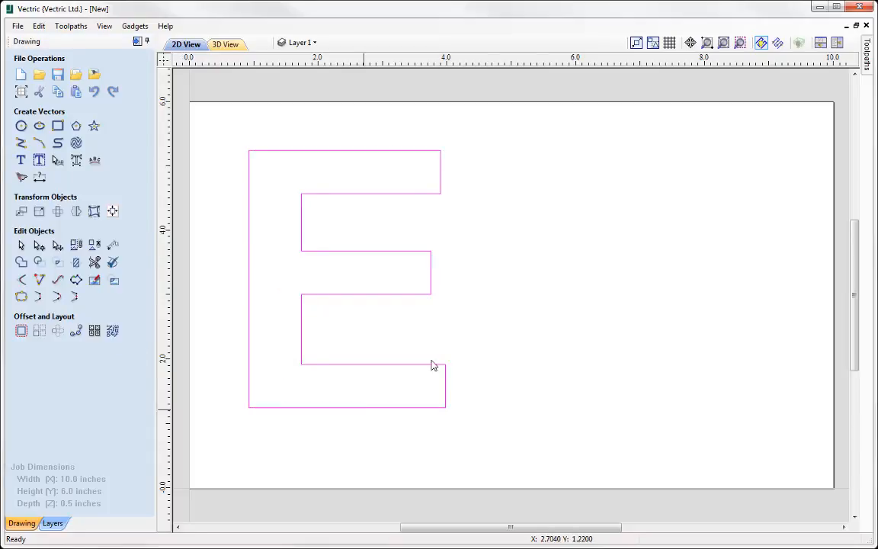
Place a copy of the letter E about 4.9 inches to the right of the original, level with it.
{"action": "left_click", "coordinate": [407, 251]}
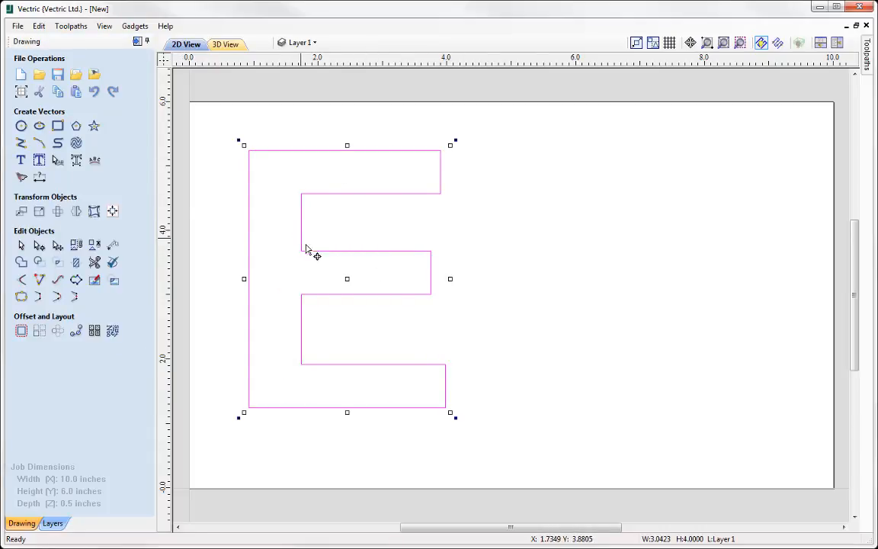
{"action": "left_click", "coordinate": [347, 279]}
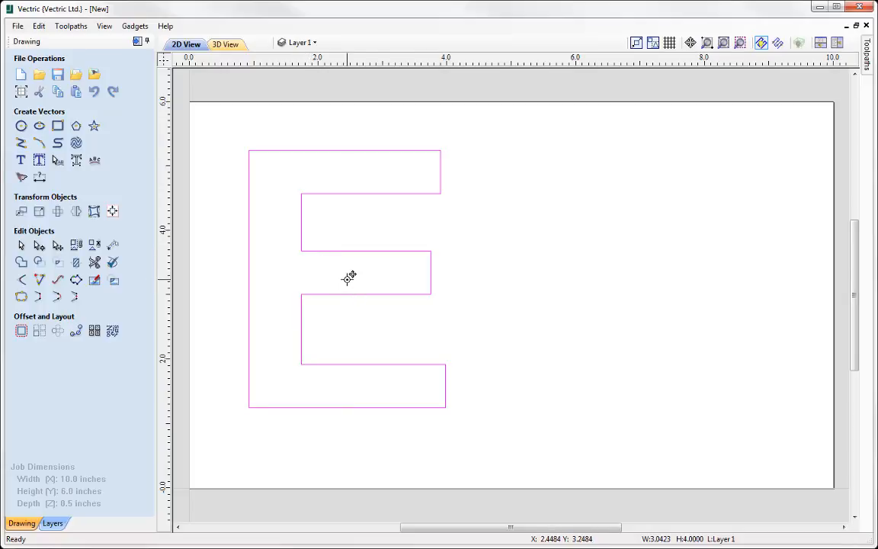
{"action": "left_click_drag", "start_coordinate": [348, 278], "coordinate": [668, 280]}
{"action": "left_click", "coordinate": [344, 425]}
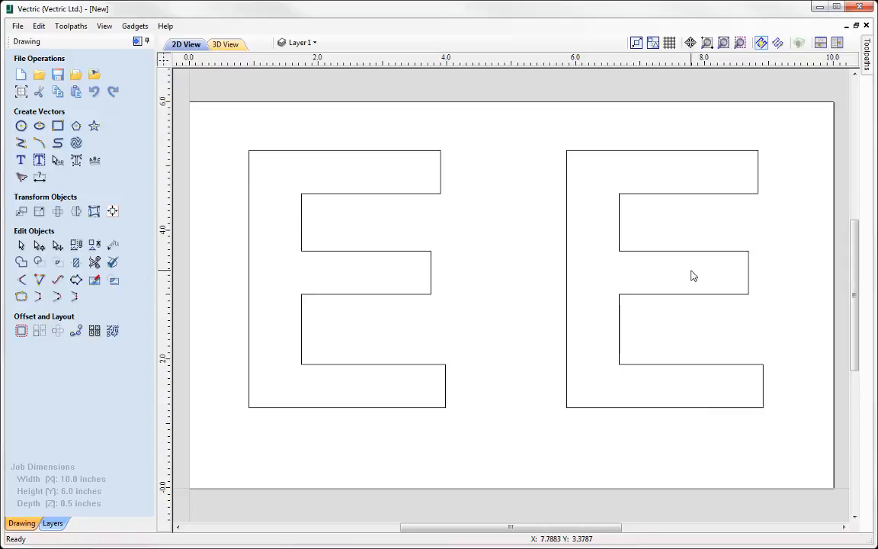
Switch from the drawing tools to the toolpath tools and accept the material setup with 0.5 inch thickness and Z zero at the material surface.
{"action": "left_click", "coordinate": [138, 41]}
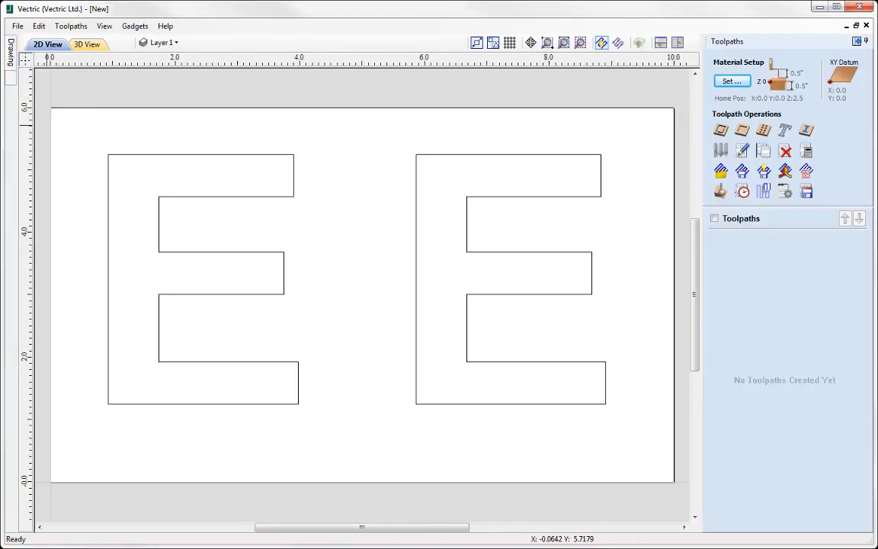
{"action": "left_click", "coordinate": [730, 83]}
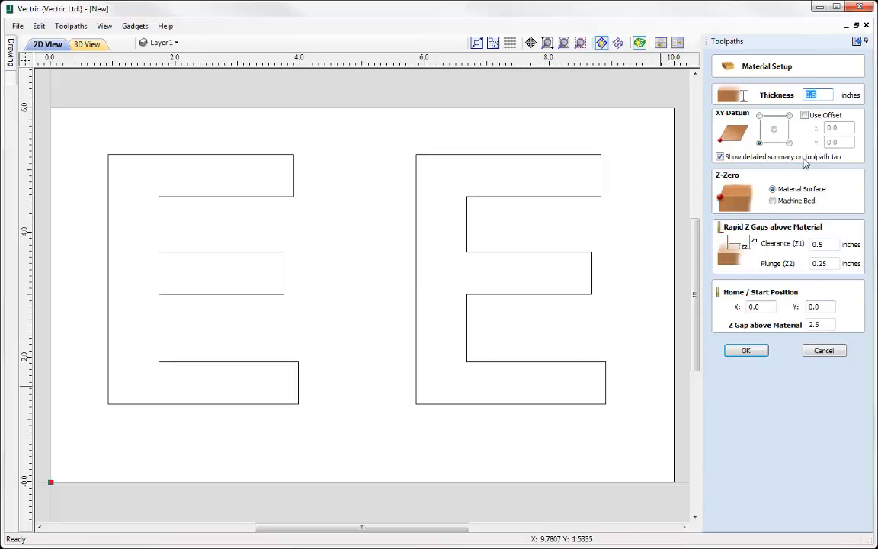
{"action": "left_click", "coordinate": [747, 352]}
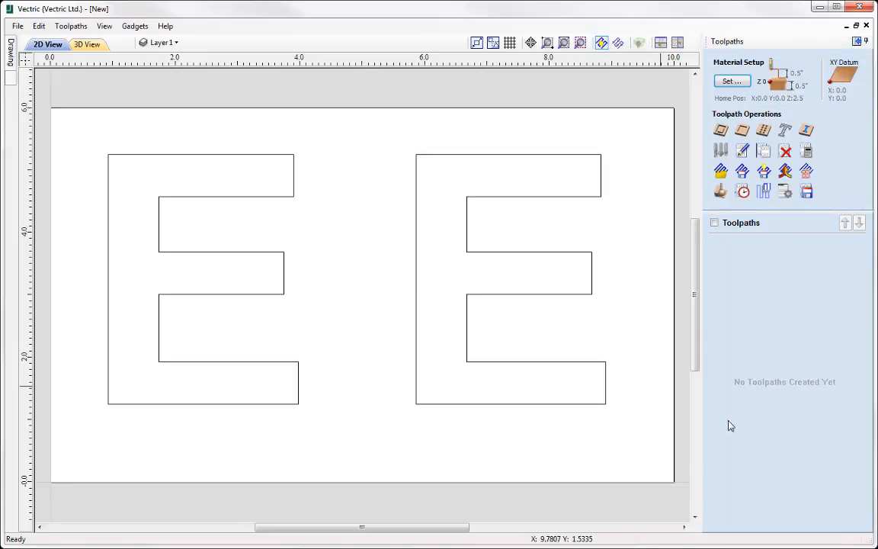
Set up a 2D profile toolpath outside the left E with a 0.5 inch cut depth and the 0.25 inch End Mill.
{"action": "left_click", "coordinate": [720, 131]}
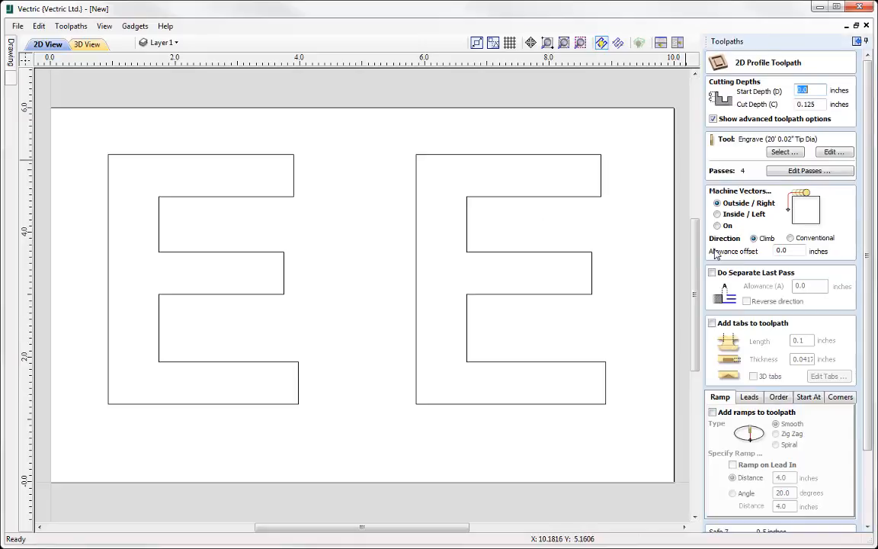
{"action": "left_click", "coordinate": [293, 160]}
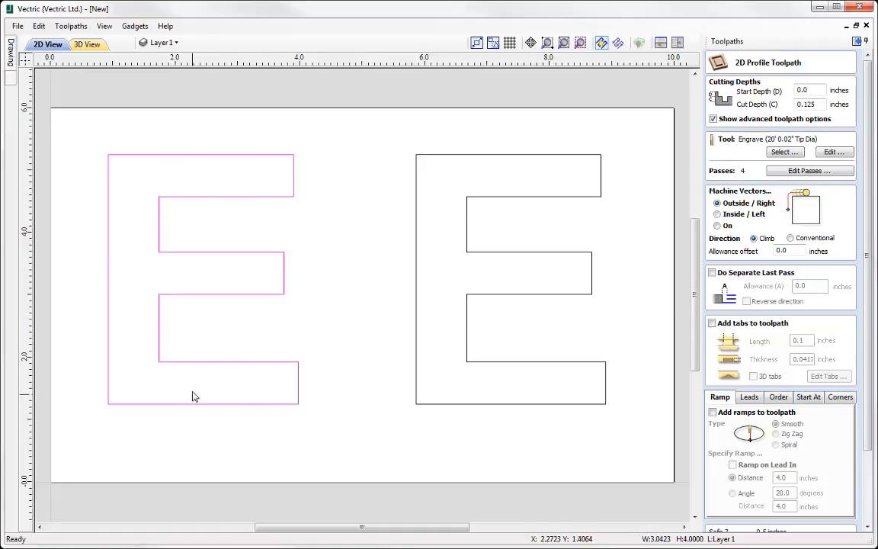
{"action": "key", "text": "Tab"}
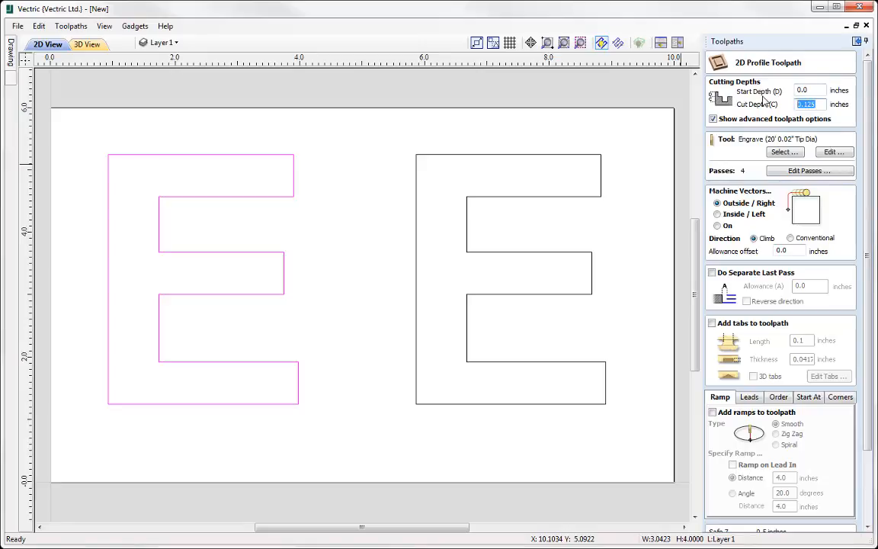
{"action": "type", "text": "2"}
{"action": "left_click", "coordinate": [784, 152]}
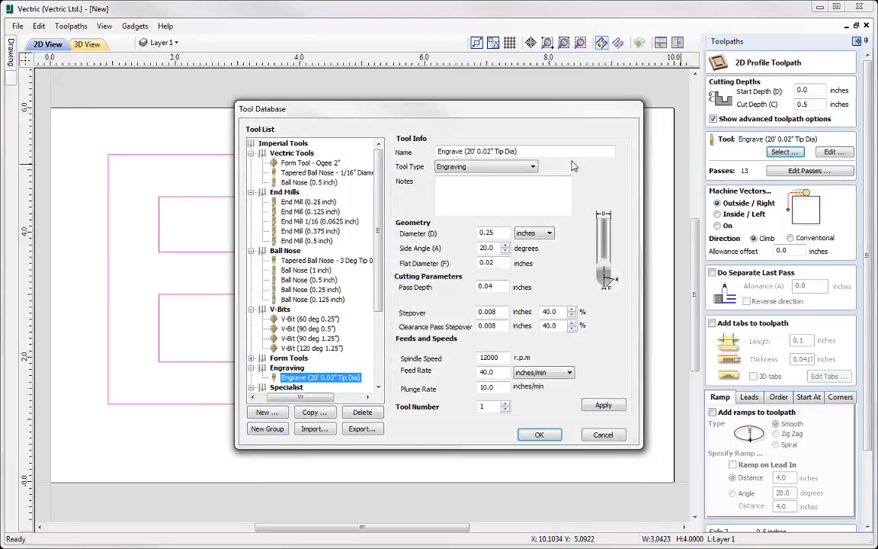
{"action": "left_click", "coordinate": [308, 202]}
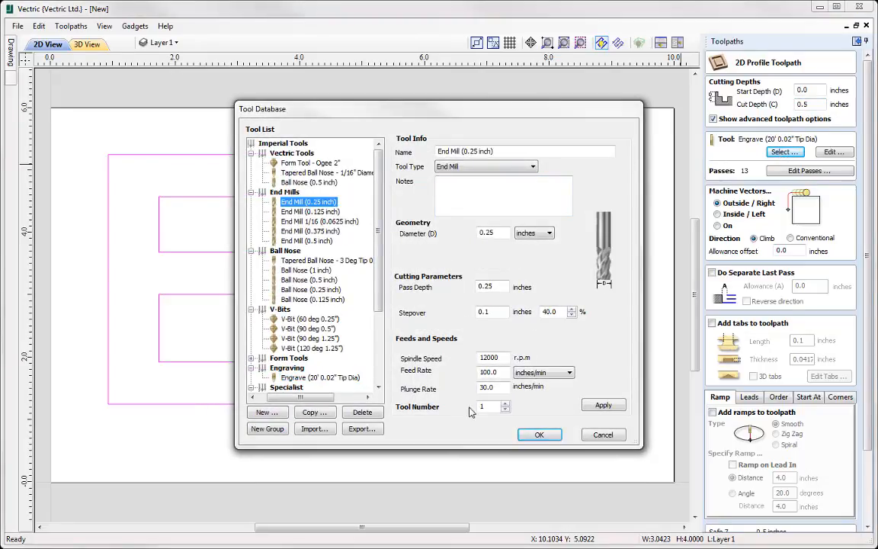
{"action": "left_click", "coordinate": [539, 435]}
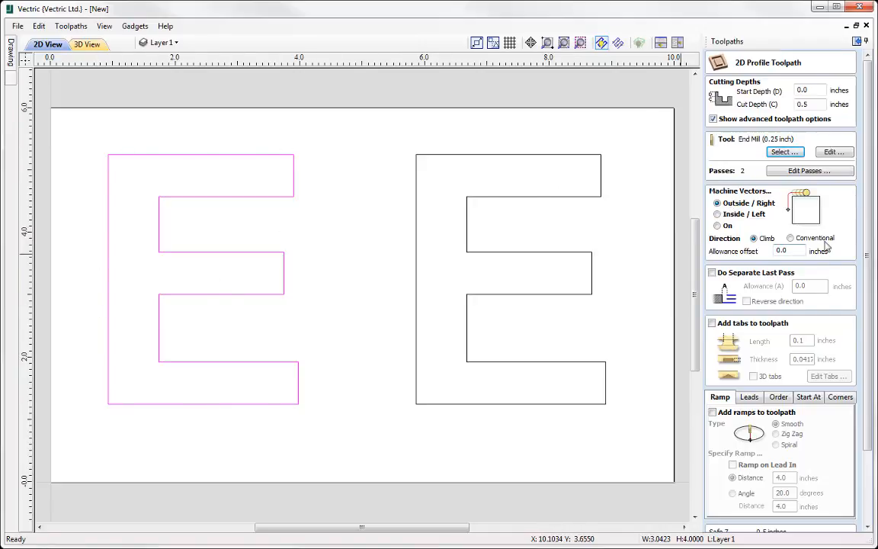
Name the left E's profile toolpath Profile and calculate it.
{"action": "left_click_drag", "start_coordinate": [867, 243], "coordinate": [868, 316]}
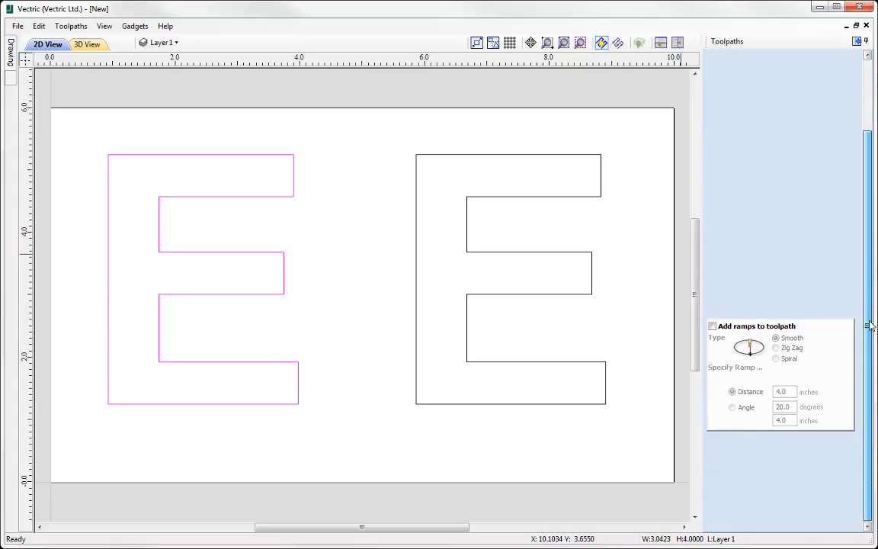
{"action": "left_click", "coordinate": [767, 504]}
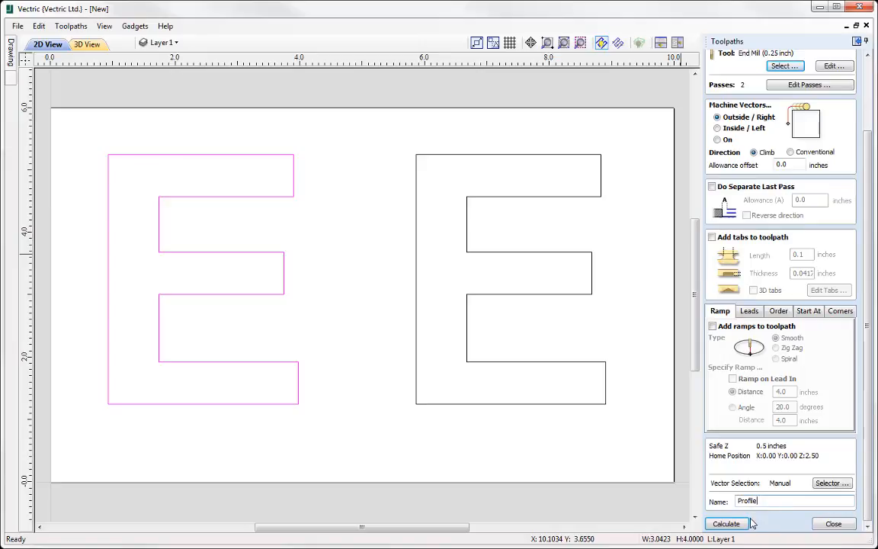
{"action": "left_click", "coordinate": [726, 524]}
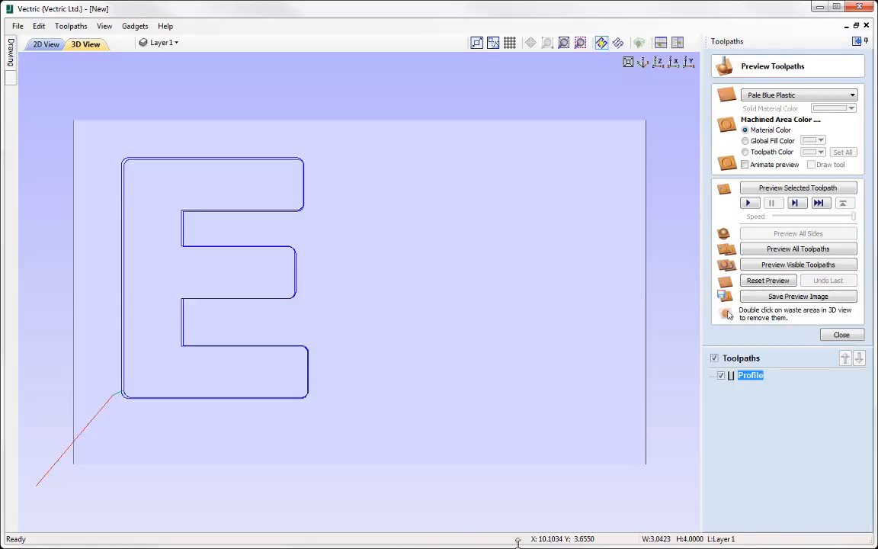
Preview the selected profile toolpath in 3D, return to the 2D view and leave the preview.
{"action": "left_click", "coordinate": [799, 188]}
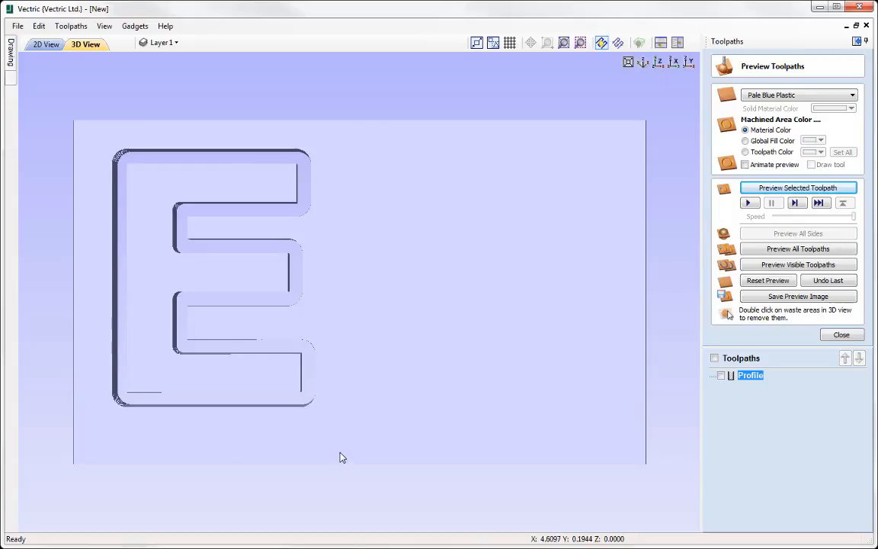
{"action": "left_click", "coordinate": [64, 45]}
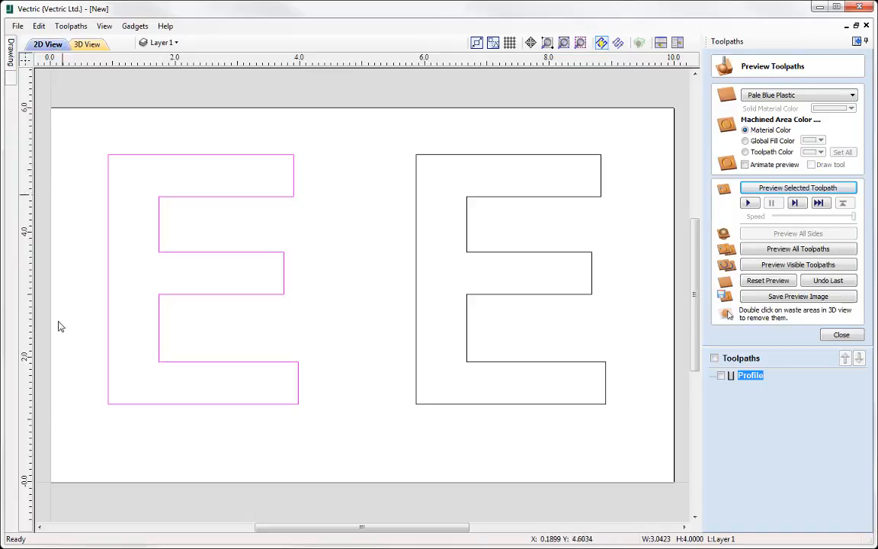
{"action": "left_click", "coordinate": [841, 336]}
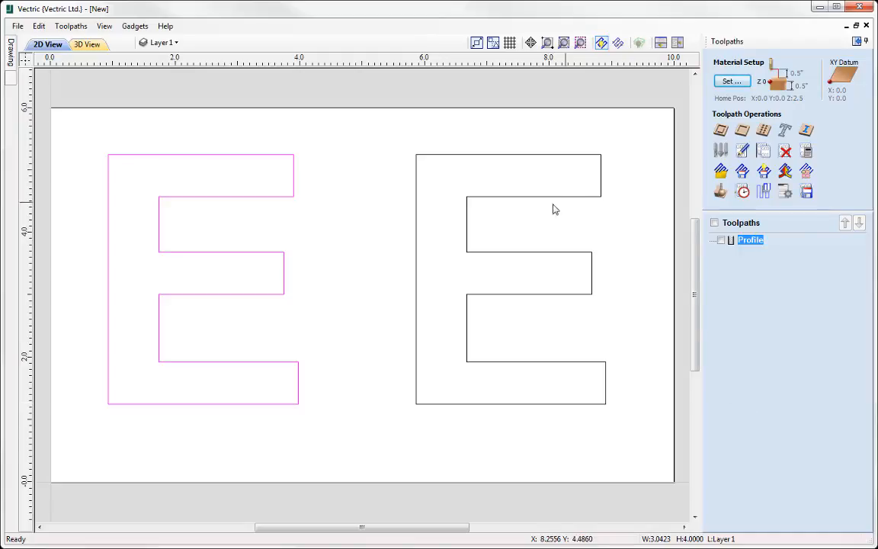
Set up a pocket toolpath on the right E with a 0.25 inch cut depth and the 0.25 inch End Mill.
{"action": "left_click", "coordinate": [509, 157]}
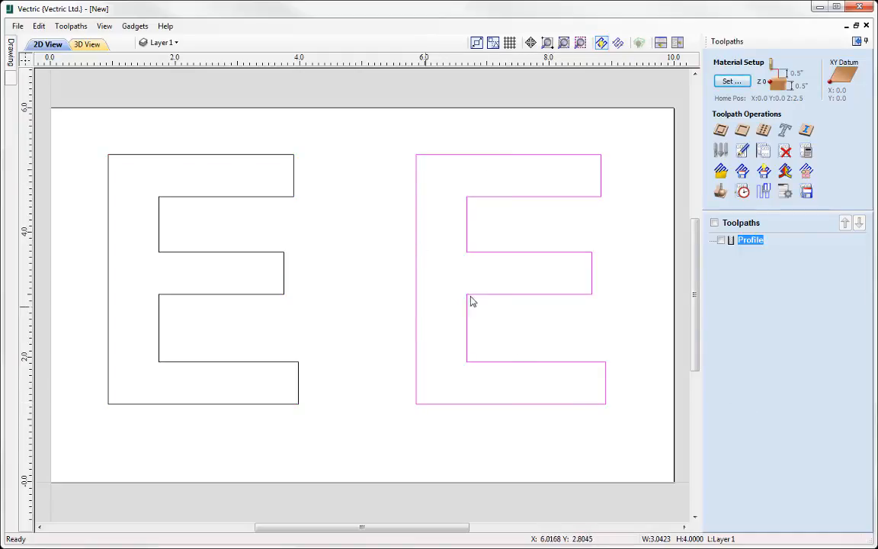
{"action": "left_click", "coordinate": [743, 133]}
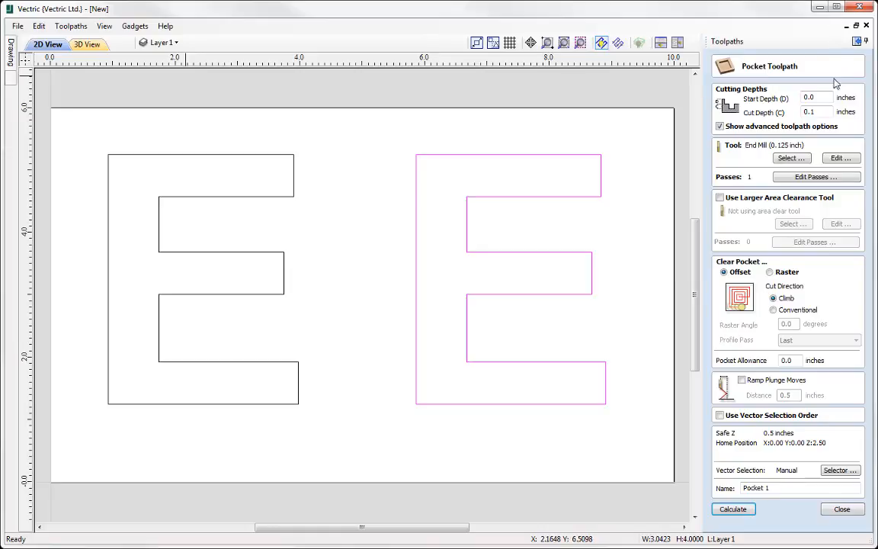
{"action": "left_click", "coordinate": [821, 97]}
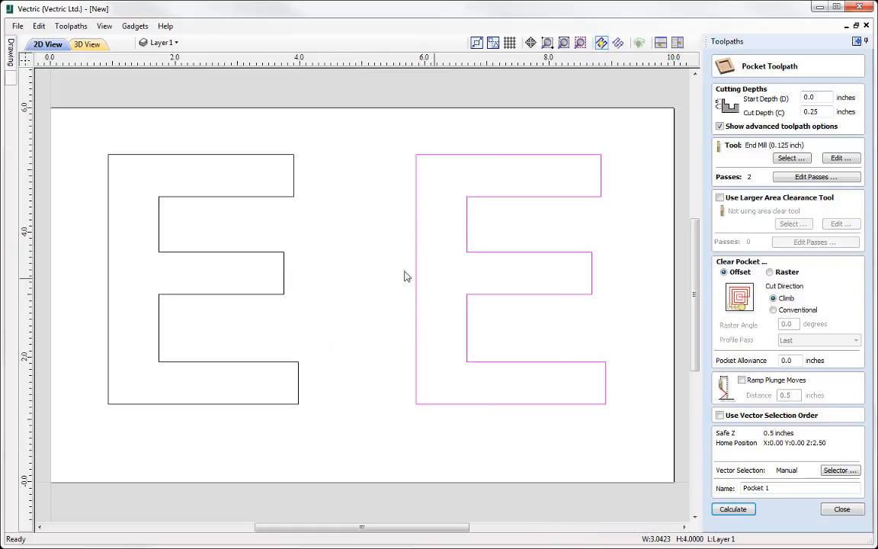
{"action": "left_click", "coordinate": [791, 157]}
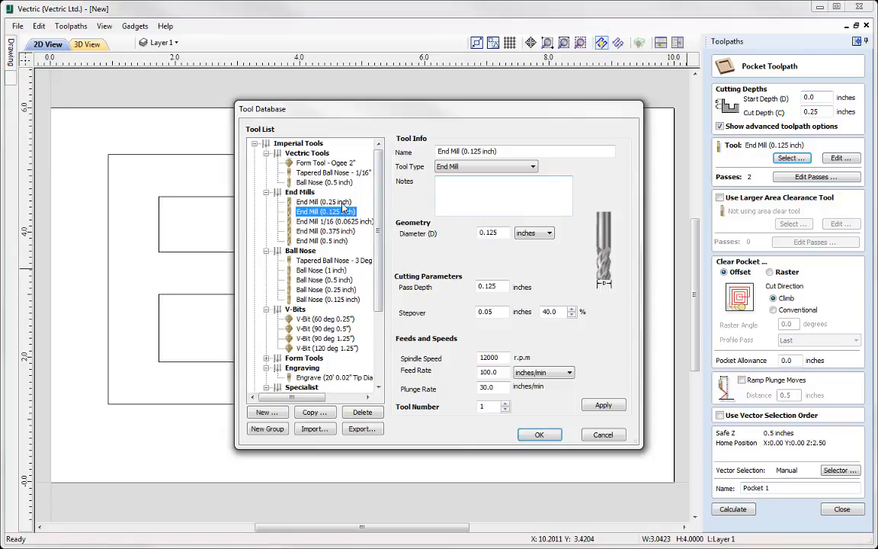
{"action": "left_click", "coordinate": [539, 435]}
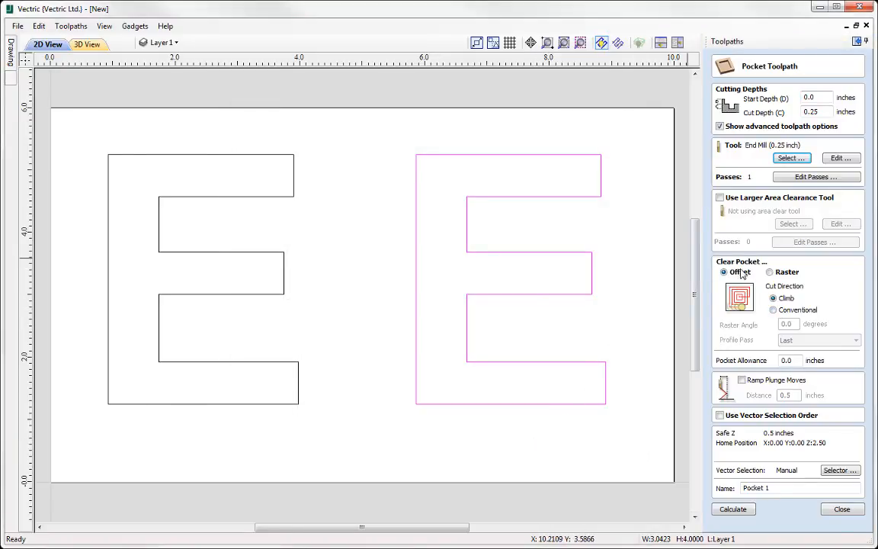
Calculate the right E's pocket toolpath under the name Pocket and preview its cut in 3D.
{"action": "left_click", "coordinate": [777, 488]}
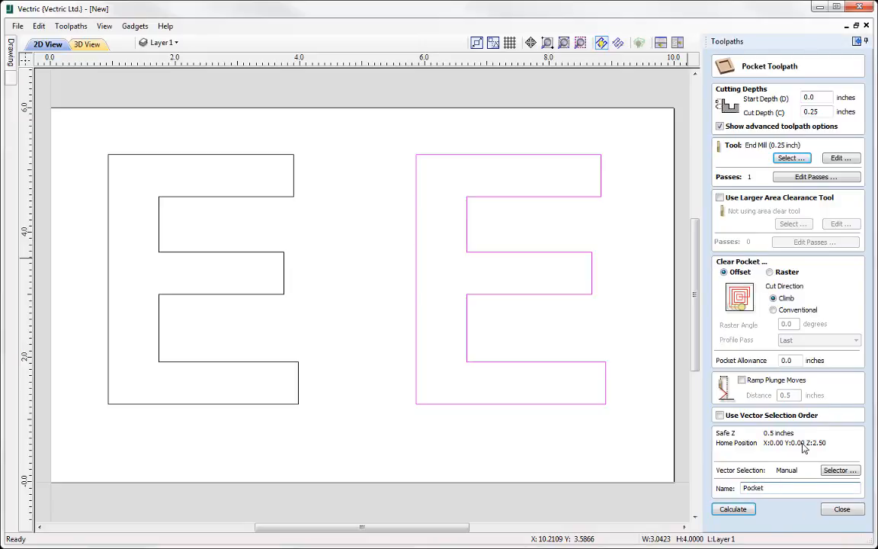
{"action": "left_click", "coordinate": [734, 508]}
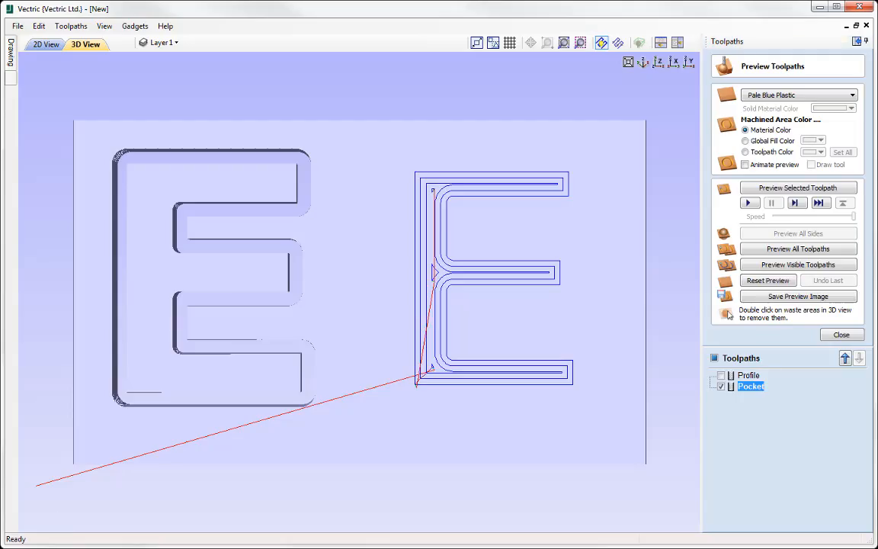
{"action": "left_click", "coordinate": [820, 190]}
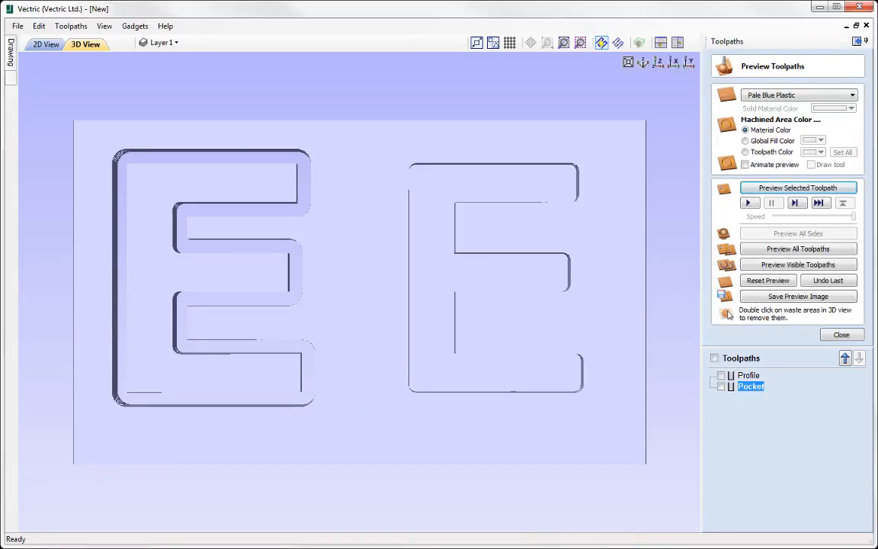
{"action": "scroll", "coordinate": [359, 292], "scroll_direction": "up", "scroll_amount": 1}
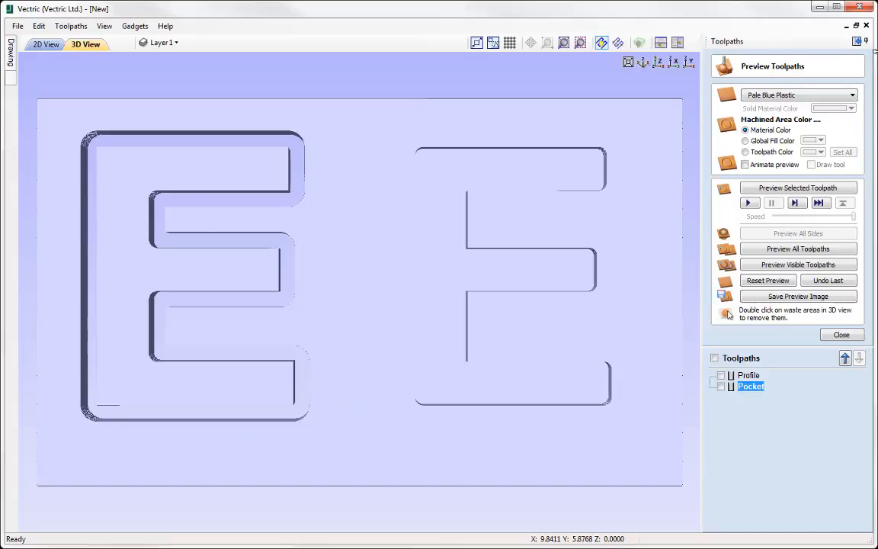
Color the Pocket toolpath's machined area orange in the preview, using an individual toolpath color.
{"action": "left_click", "coordinate": [752, 153]}
{"action": "left_click", "coordinate": [818, 153]}
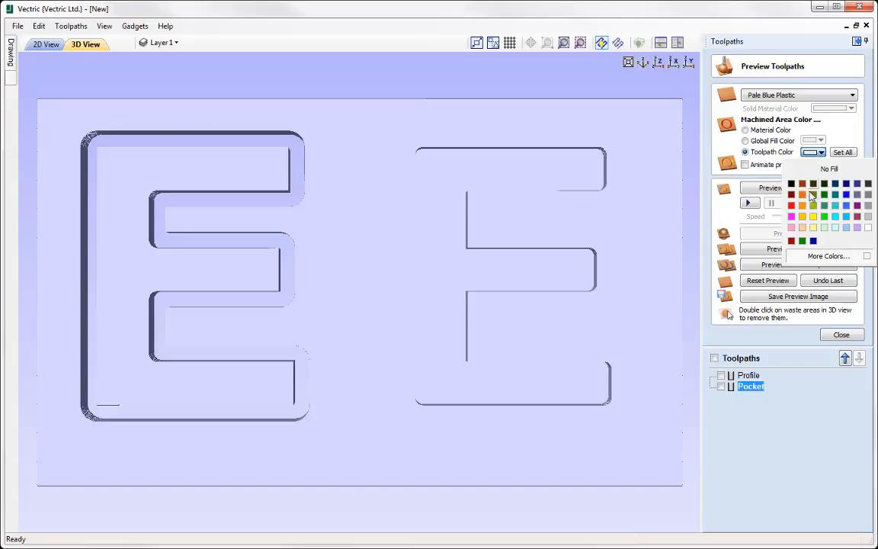
{"action": "left_click", "coordinate": [722, 176]}
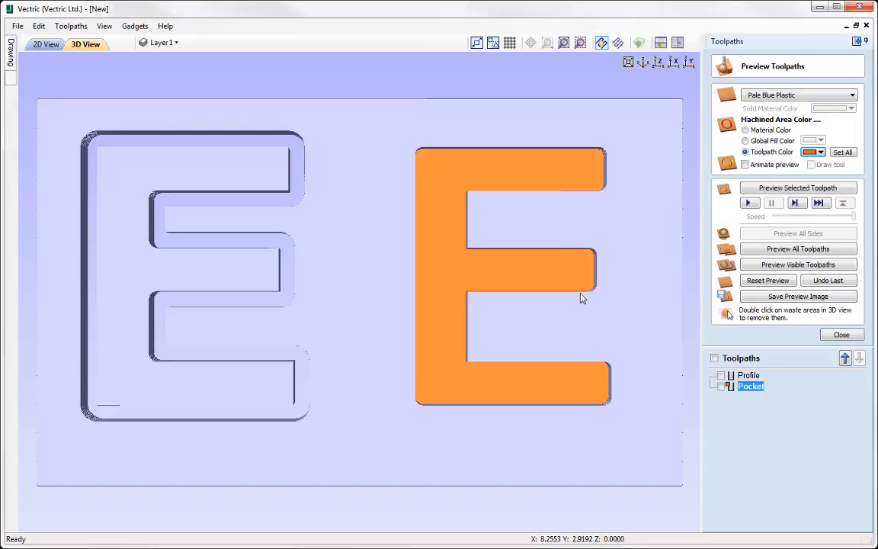
Compare all toolpaths in vertically stacked 2D and 3D views, with the 2D toolpaths displayed as solid areas.
{"action": "left_click", "coordinate": [661, 42]}
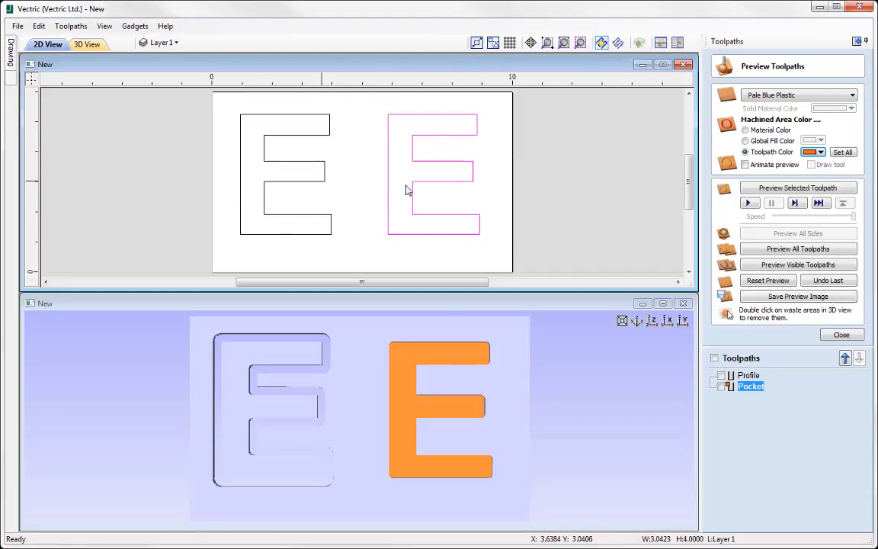
{"action": "left_click", "coordinate": [715, 358]}
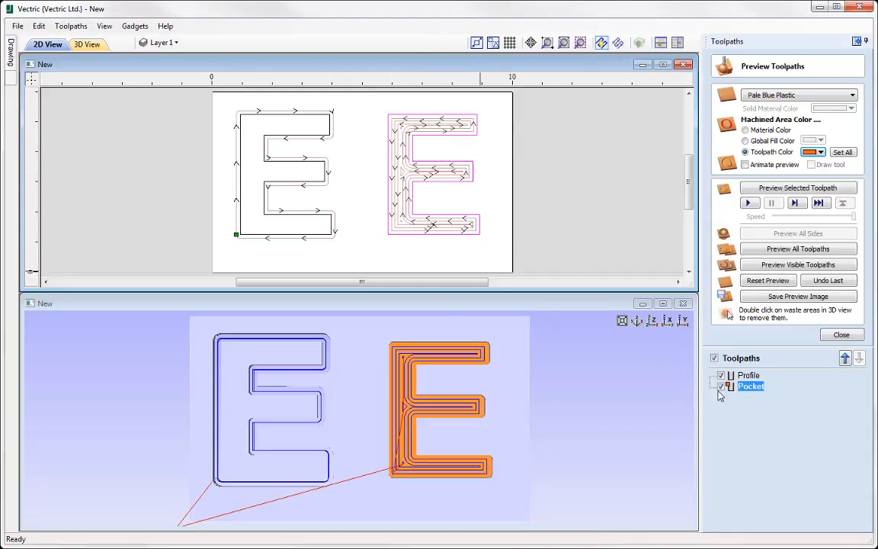
{"action": "left_click", "coordinate": [618, 44]}
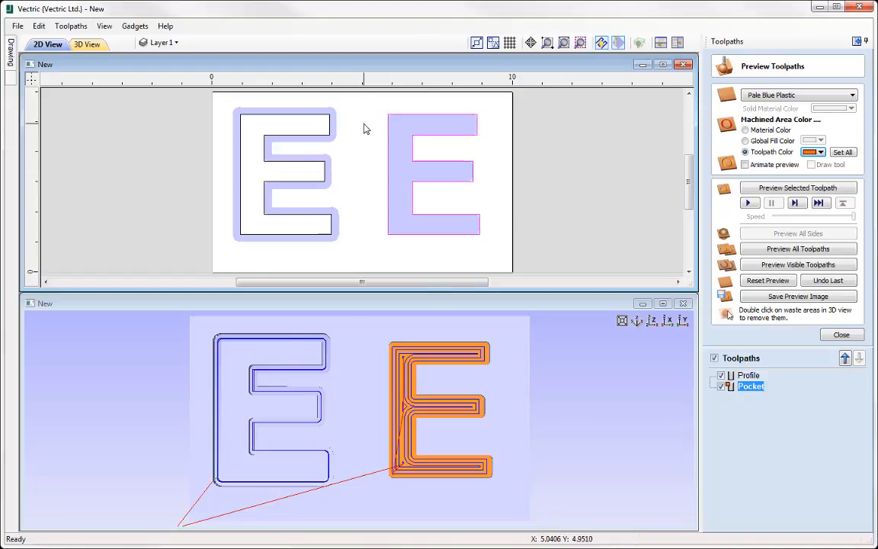
{"action": "scroll", "coordinate": [337, 107], "scroll_direction": "up", "scroll_amount": 5}
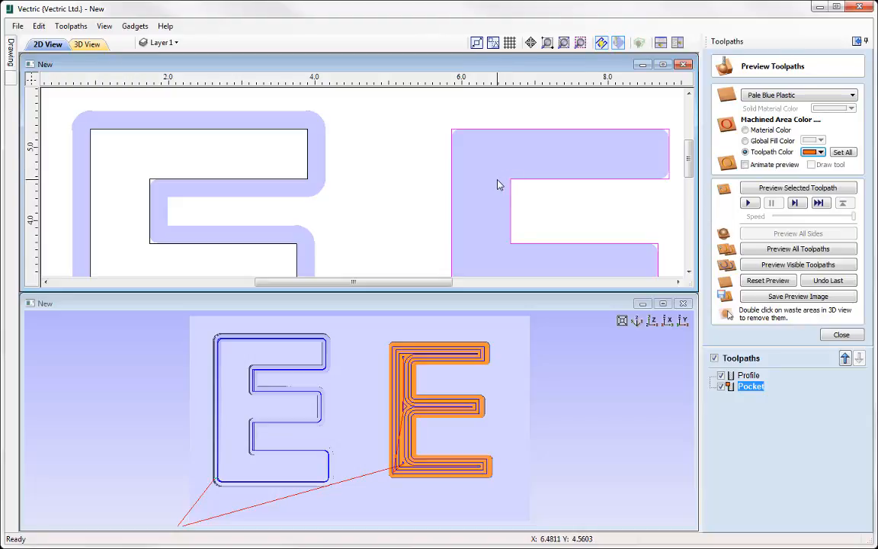
Leave the preview and delete all visible toolpaths.
{"action": "left_click", "coordinate": [842, 334]}
{"action": "right_click", "coordinate": [755, 243]}
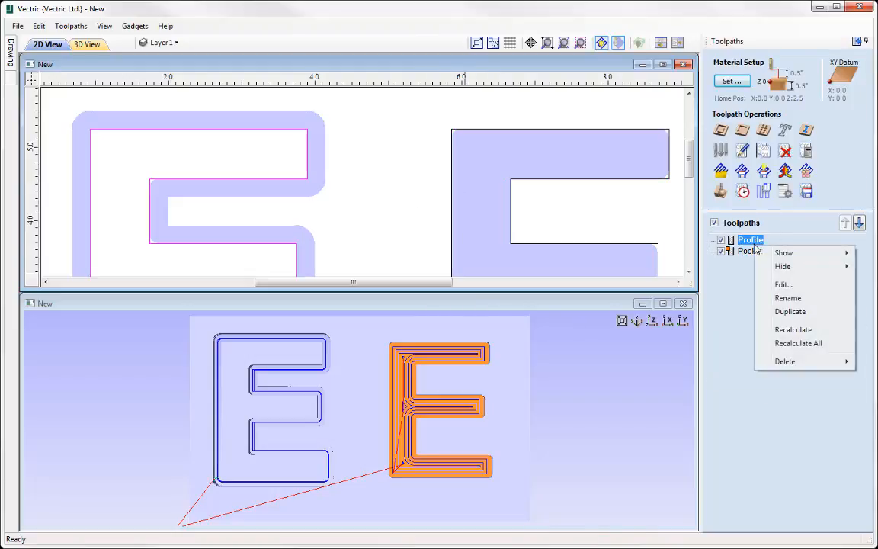
{"action": "mouse_move", "coordinate": [753, 363]}
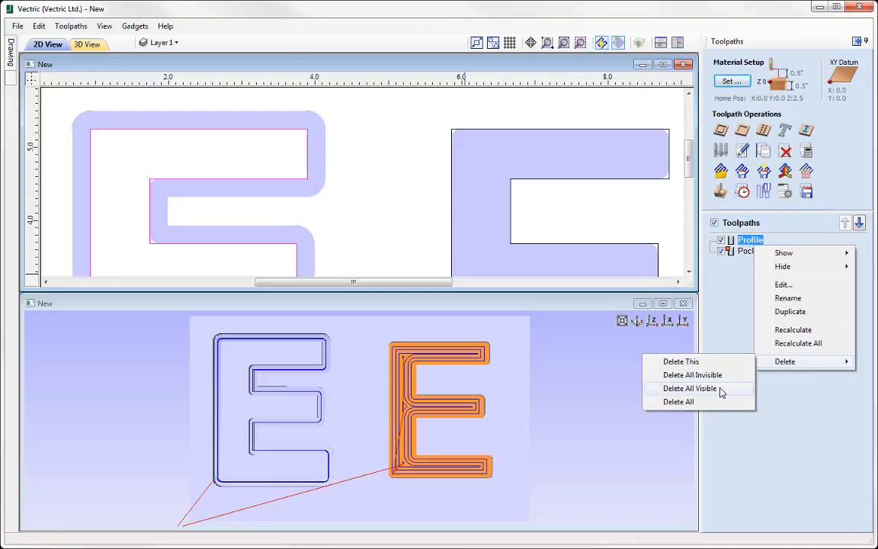
{"action": "left_click", "coordinate": [722, 389]}
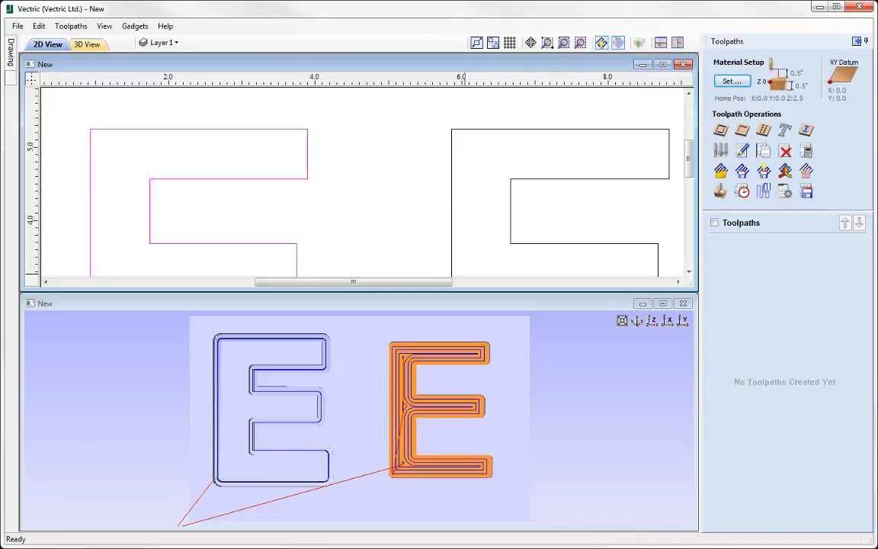
Reset the 3D toolpath preview to the uncut material block and leave the preview.
{"action": "left_click", "coordinate": [721, 192]}
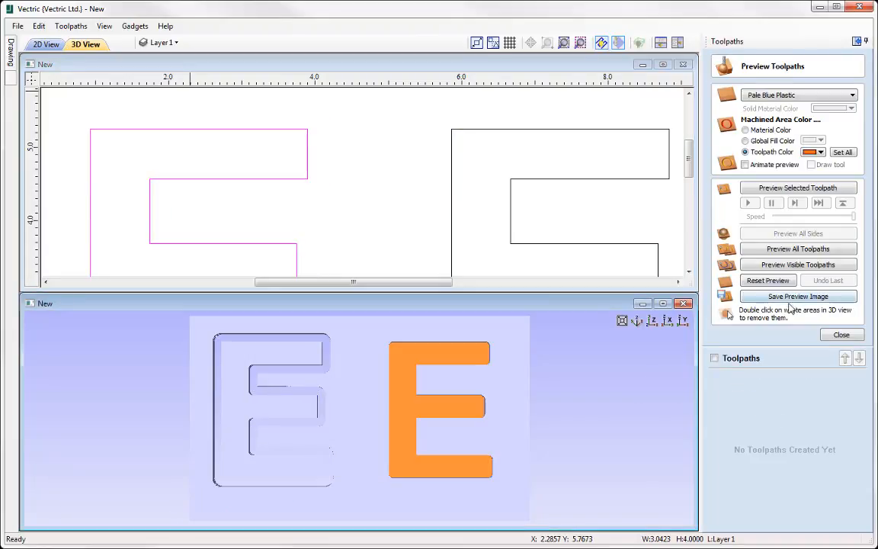
{"action": "left_click", "coordinate": [767, 281]}
{"action": "left_click", "coordinate": [841, 335]}
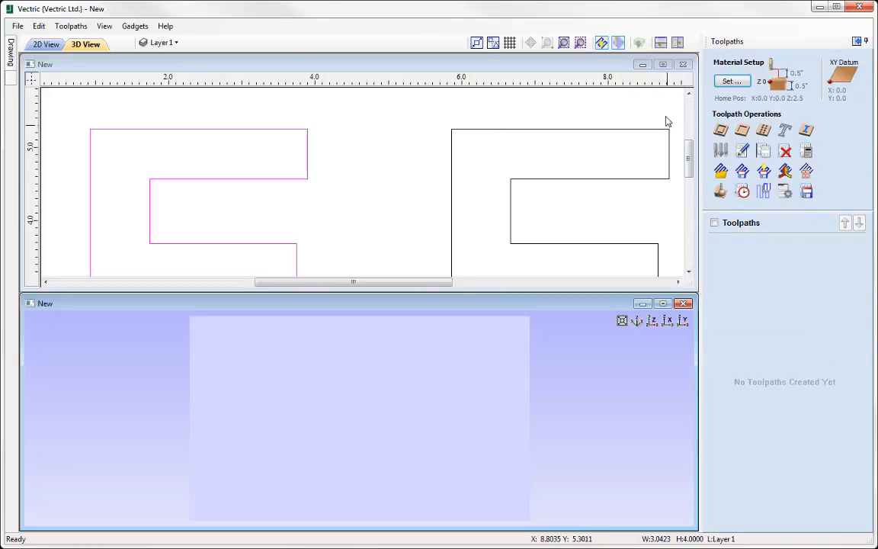
Set up a straight male inlay toolpath on the left E with a 0.5 inch cut depth and the 0.25 inch End Mill.
{"action": "left_click", "coordinate": [663, 64]}
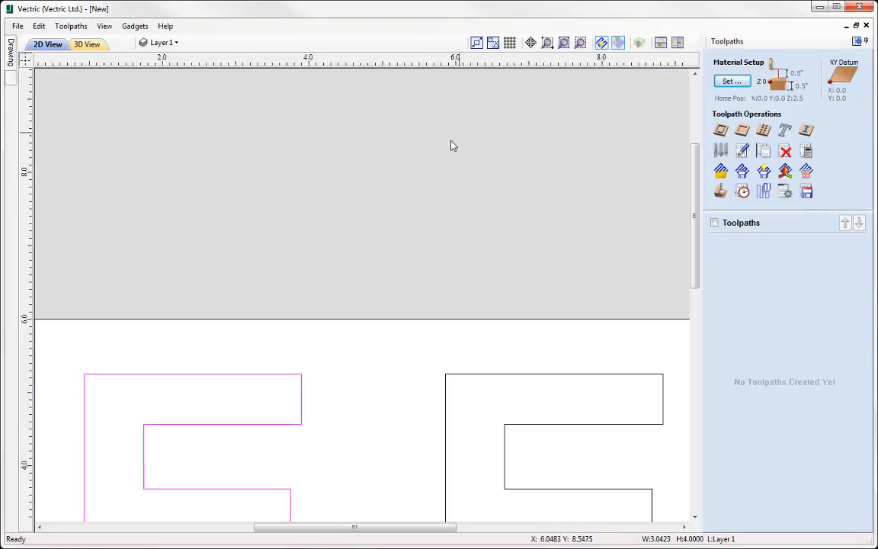
{"action": "left_click", "coordinate": [510, 43]}
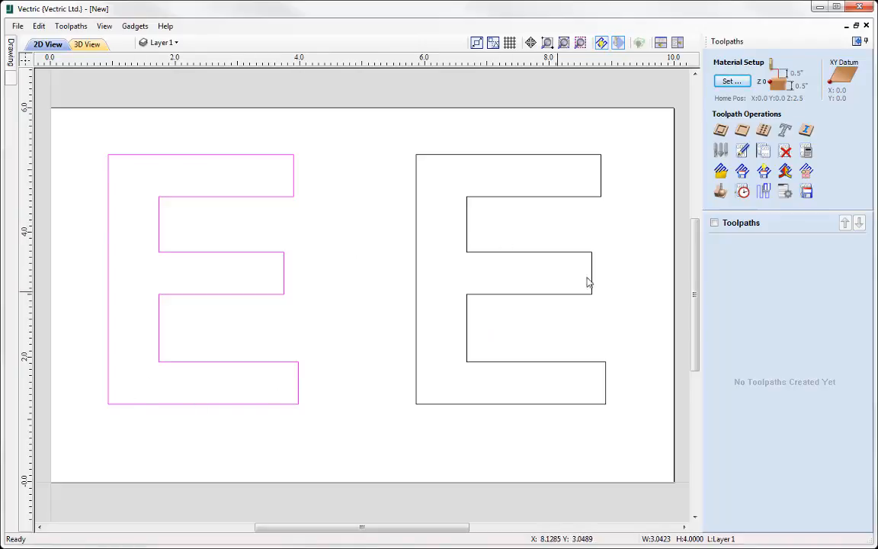
{"action": "left_click", "coordinate": [807, 132]}
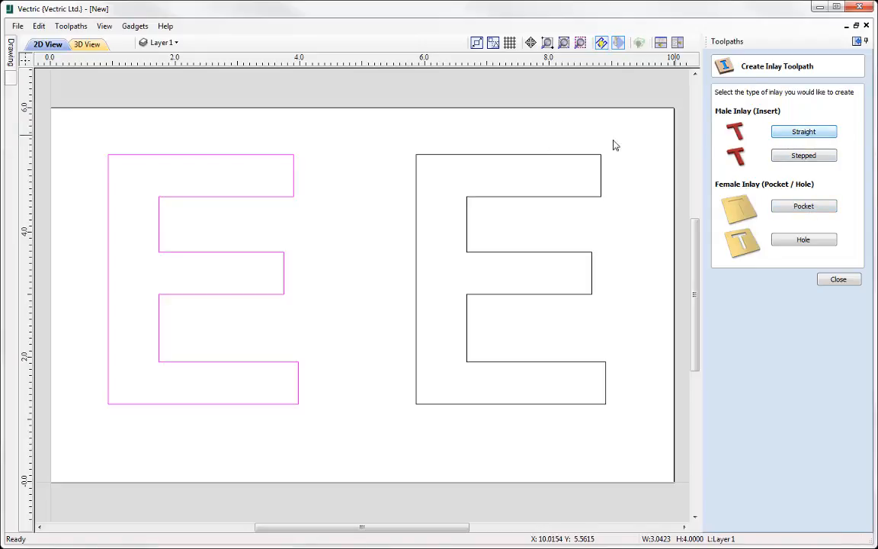
{"action": "left_click", "coordinate": [817, 133]}
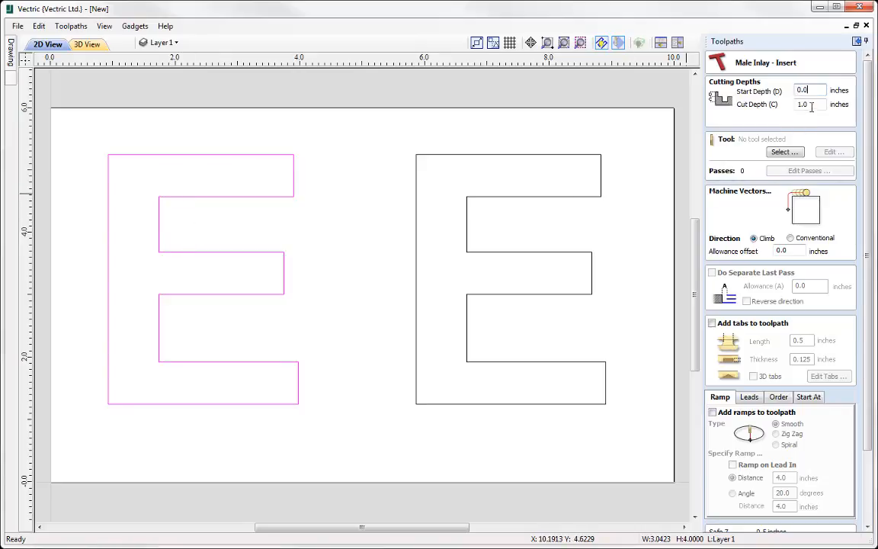
{"action": "left_click", "coordinate": [814, 105]}
{"action": "left_click", "coordinate": [785, 152]}
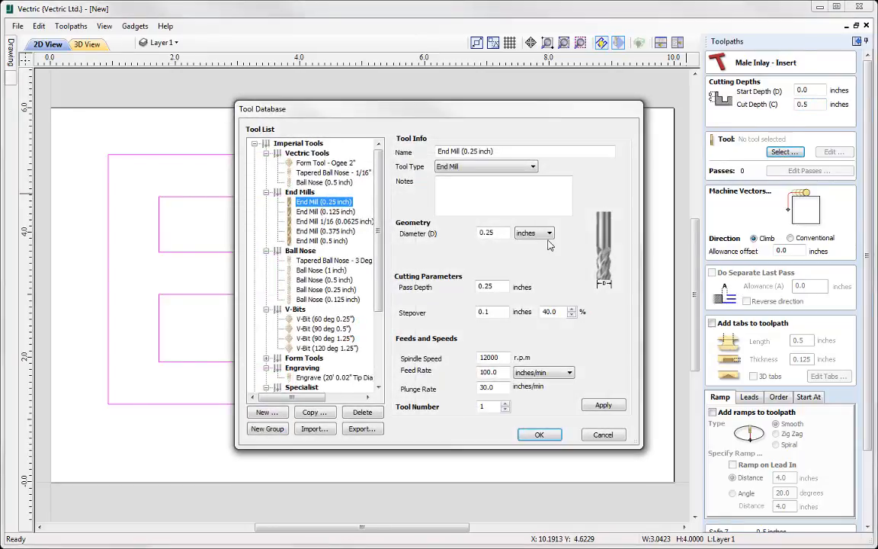
{"action": "left_click", "coordinate": [543, 435]}
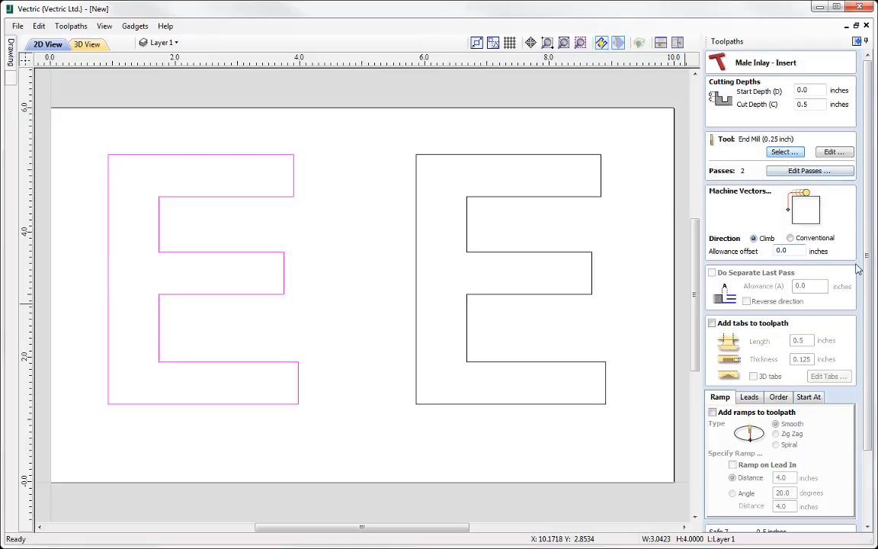
Calculate the left E's insert toolpath under the name Male Inlay and preview it with the 2D and 3D views stacked.
{"action": "scroll", "coordinate": [786, 305], "scroll_direction": "down", "scroll_amount": 3}
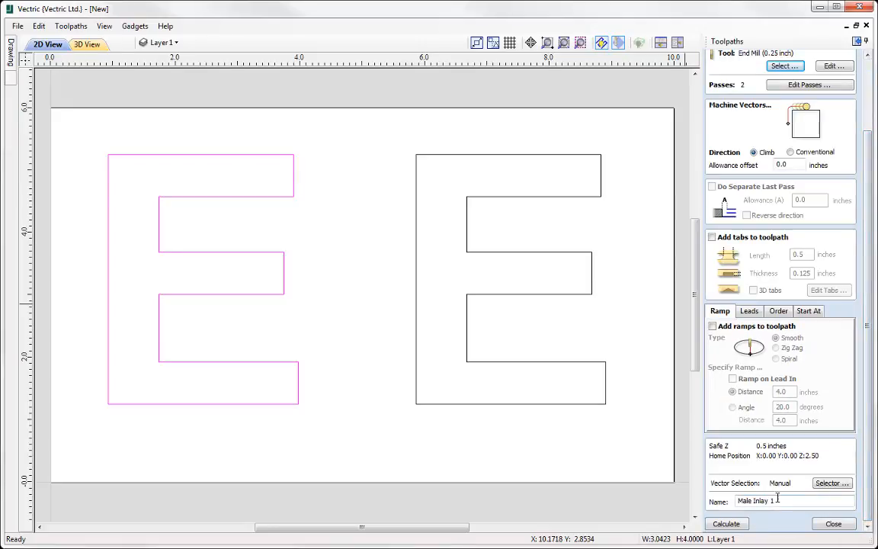
{"action": "left_click", "coordinate": [735, 524]}
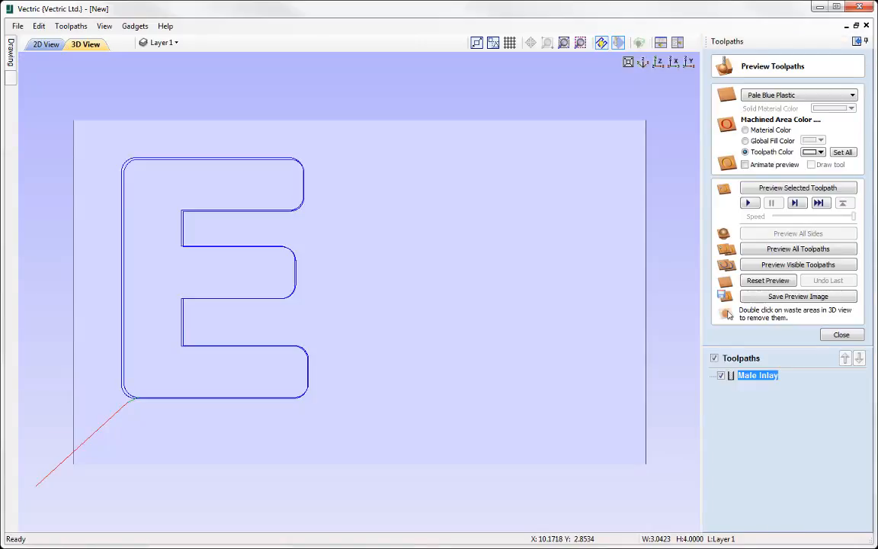
{"action": "left_click", "coordinate": [661, 42]}
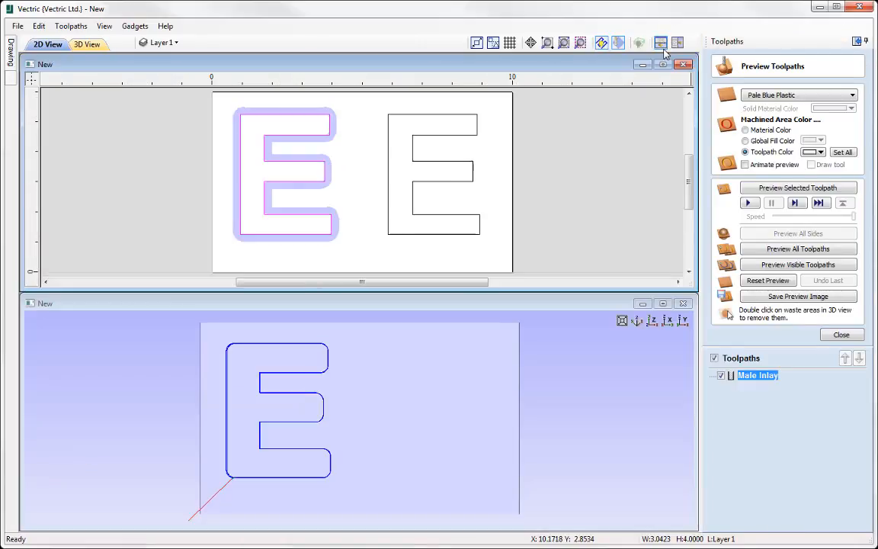
{"action": "left_click", "coordinate": [793, 188]}
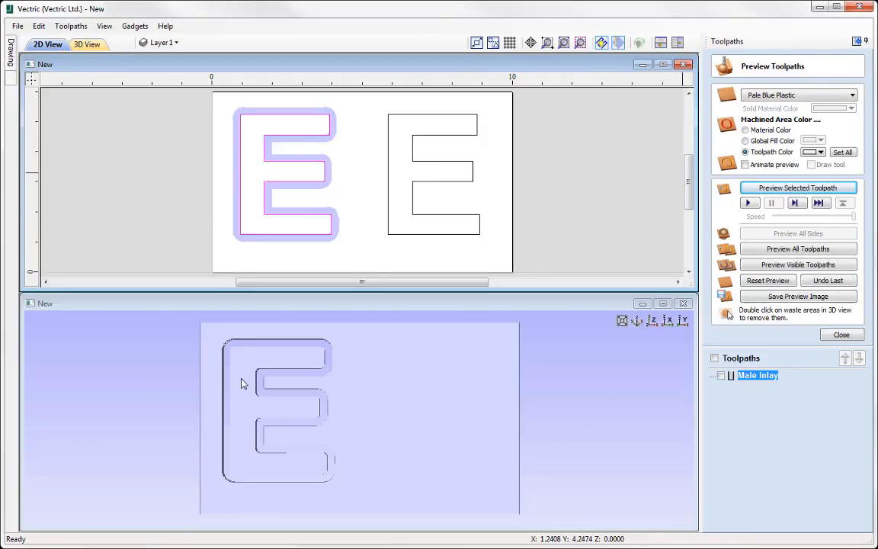
Display the Male Inlay toolpath and examine how it cuts the left E's inner and outer corners in both views.
{"action": "scroll", "coordinate": [248, 415], "scroll_direction": "up", "scroll_amount": 6}
{"action": "middle_click_drag", "start_coordinate": [266, 444], "coordinate": [343, 517]}
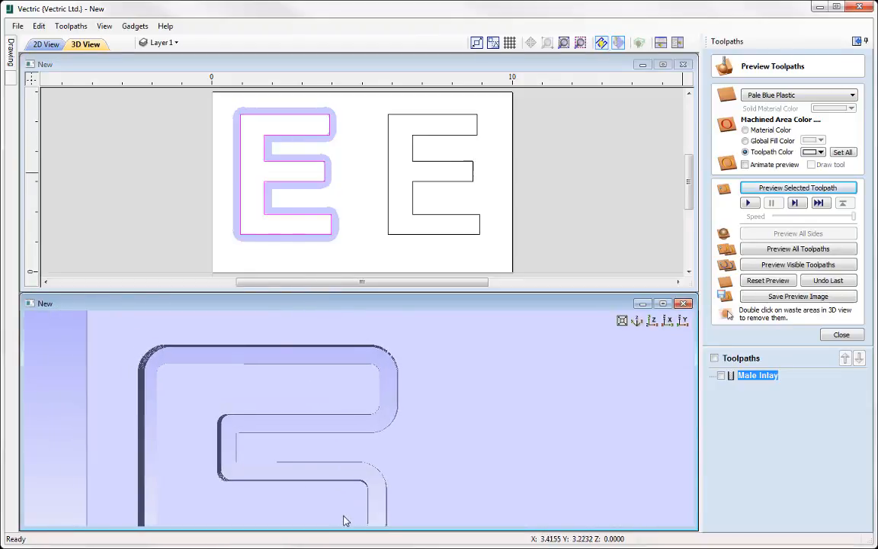
{"action": "scroll", "coordinate": [276, 449], "scroll_direction": "up", "scroll_amount": 2}
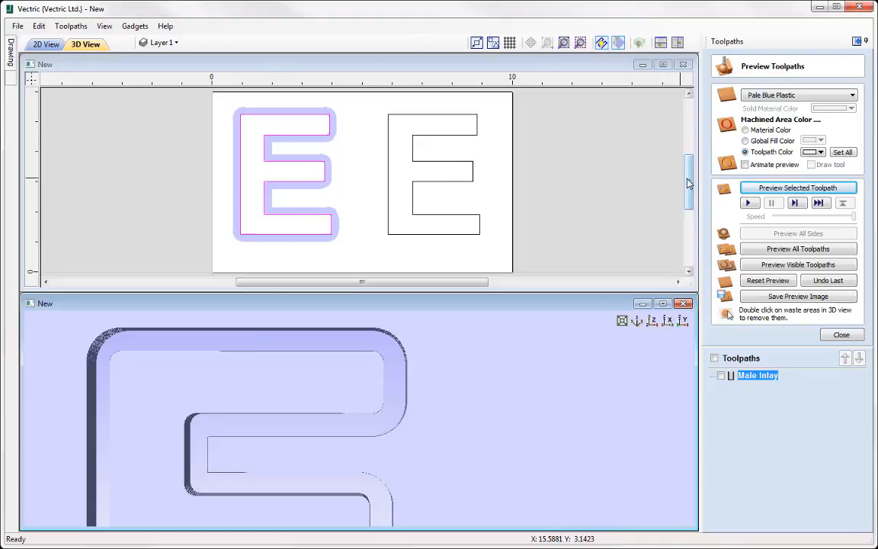
{"action": "left_click", "coordinate": [214, 131]}
{"action": "scroll", "coordinate": [267, 125], "scroll_direction": "up", "scroll_amount": 3}
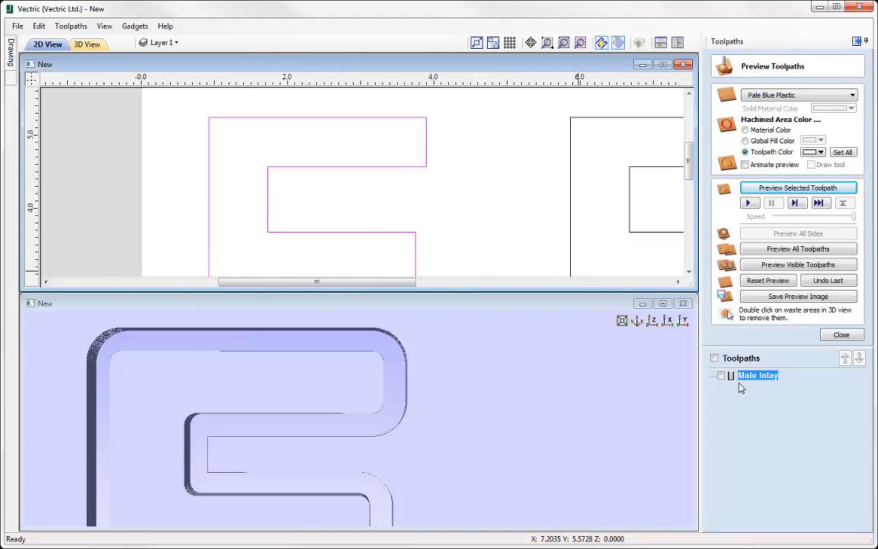
{"action": "left_click", "coordinate": [721, 375]}
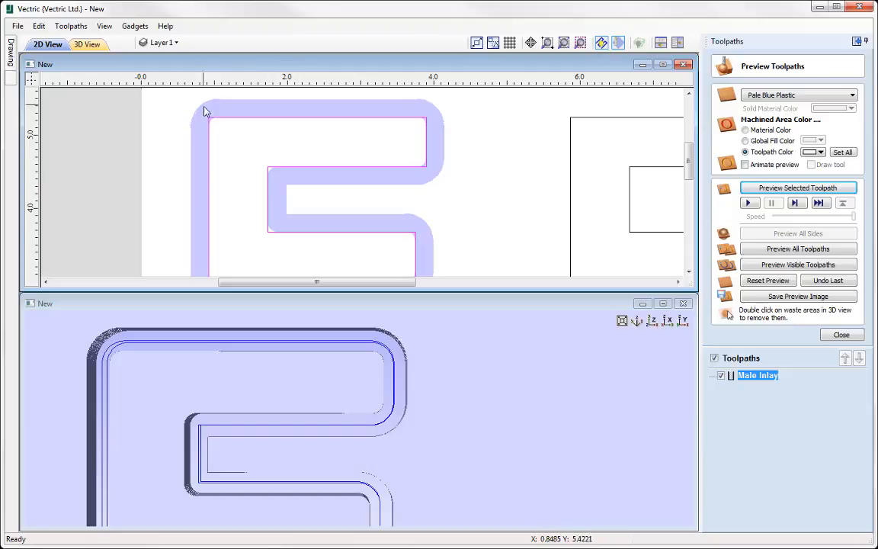
{"action": "left_click", "coordinate": [689, 94]}
{"action": "scroll", "coordinate": [195, 117], "scroll_direction": "up", "scroll_amount": 2}
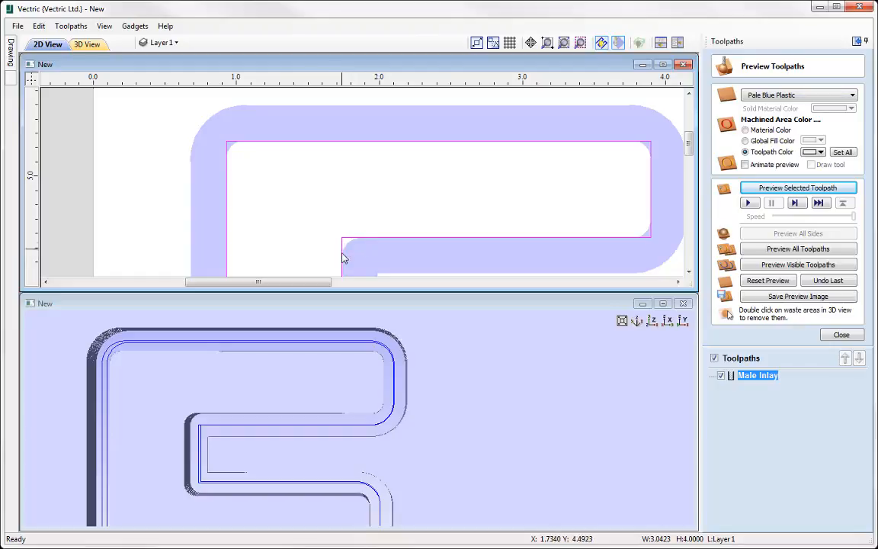
{"action": "scroll", "coordinate": [284, 179], "scroll_direction": "down", "scroll_amount": 2}
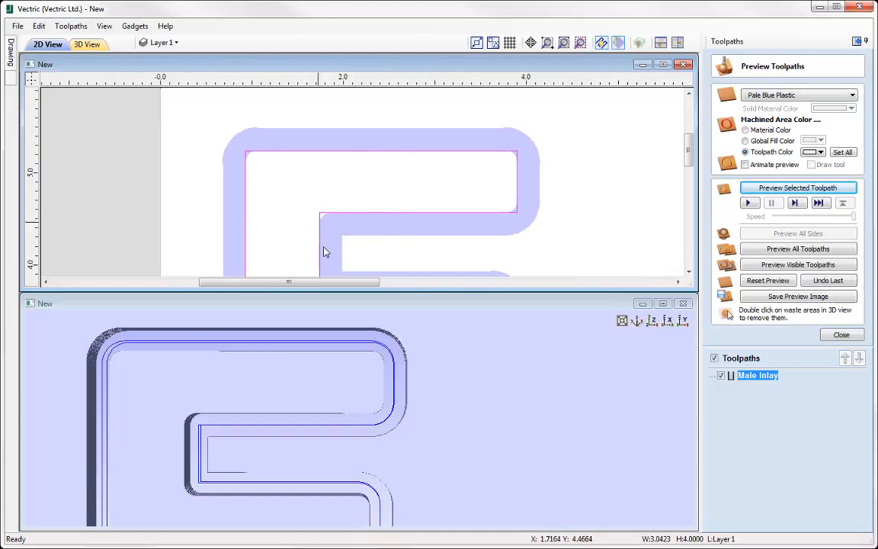
Deselect the left E, show the whole job in both the 2D and 3D views, and leave the preview.
{"action": "left_click", "coordinate": [299, 189]}
{"action": "key", "text": "f"}
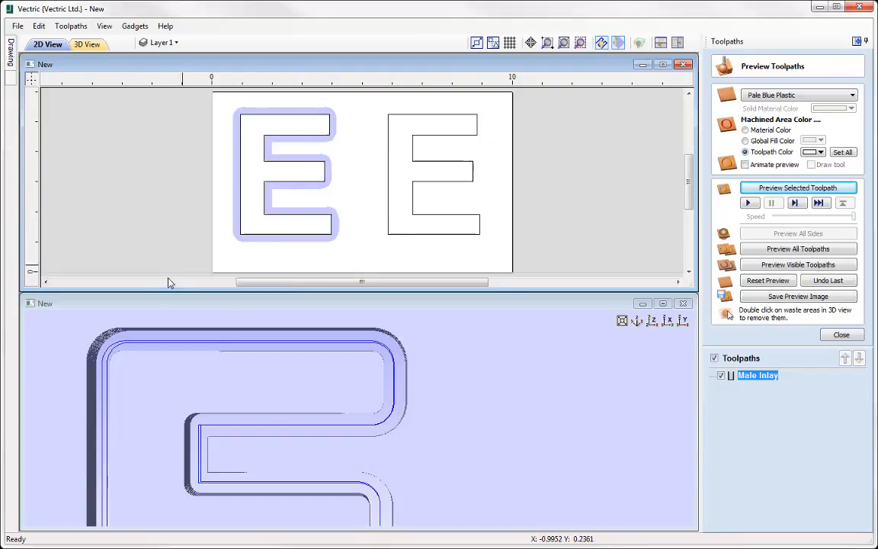
{"action": "left_click", "coordinate": [251, 439]}
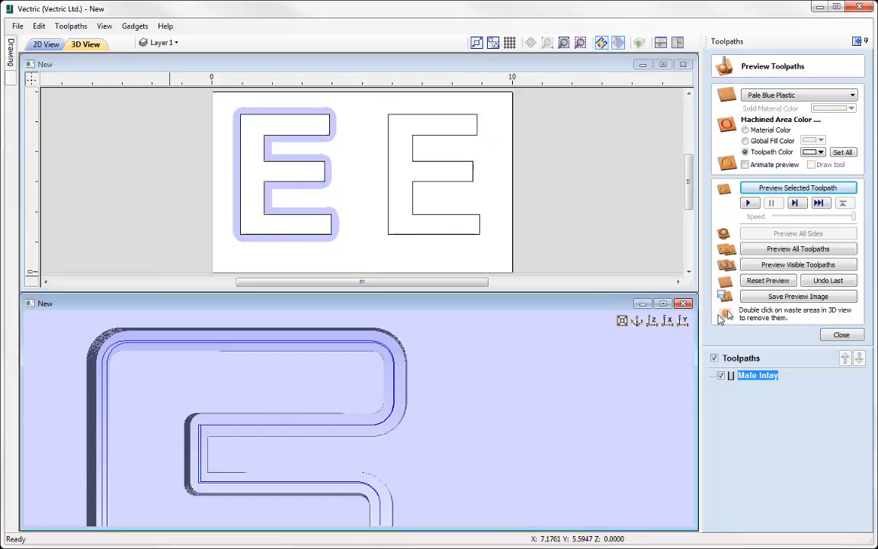
{"action": "left_click", "coordinate": [653, 321]}
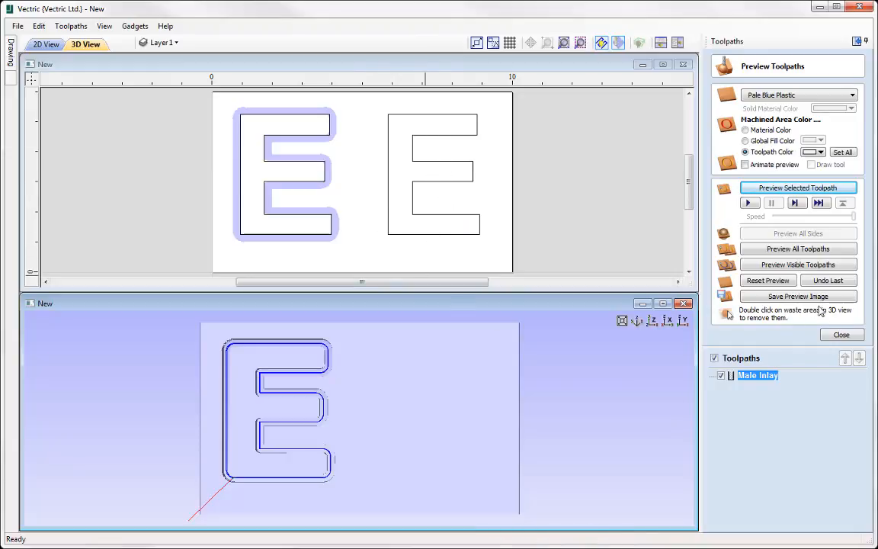
{"action": "left_click", "coordinate": [841, 335]}
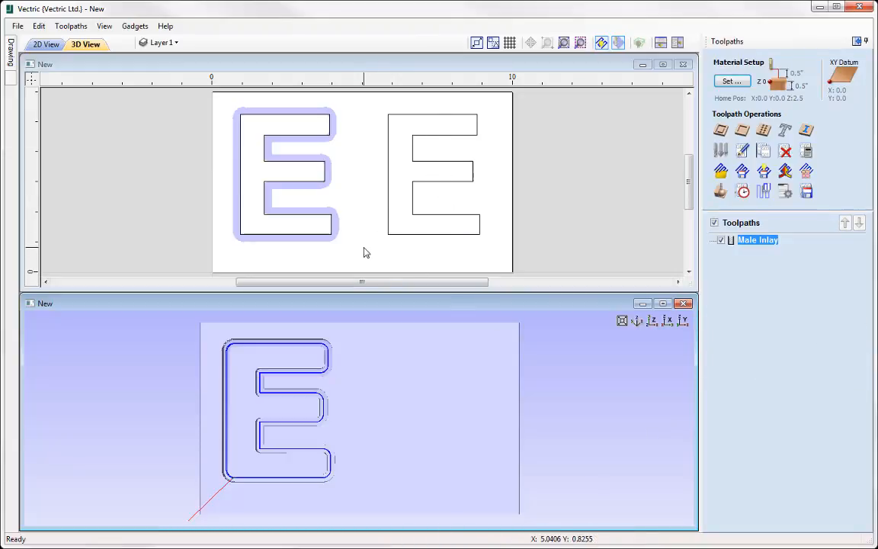
Set up a female pocket inlay toolpath on the right E with a 0.25 inch cut depth and the 0.25 inch End Mill.
{"action": "left_click", "coordinate": [442, 141]}
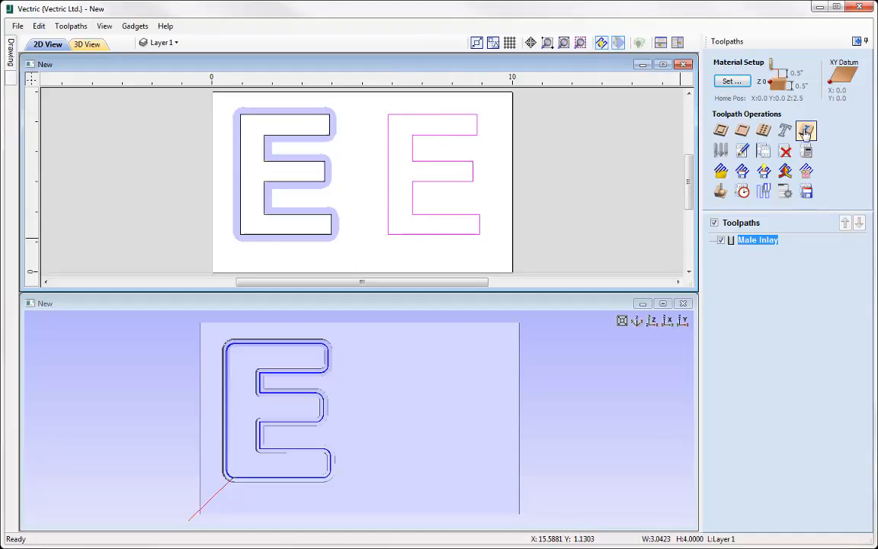
{"action": "left_click", "coordinate": [806, 172]}
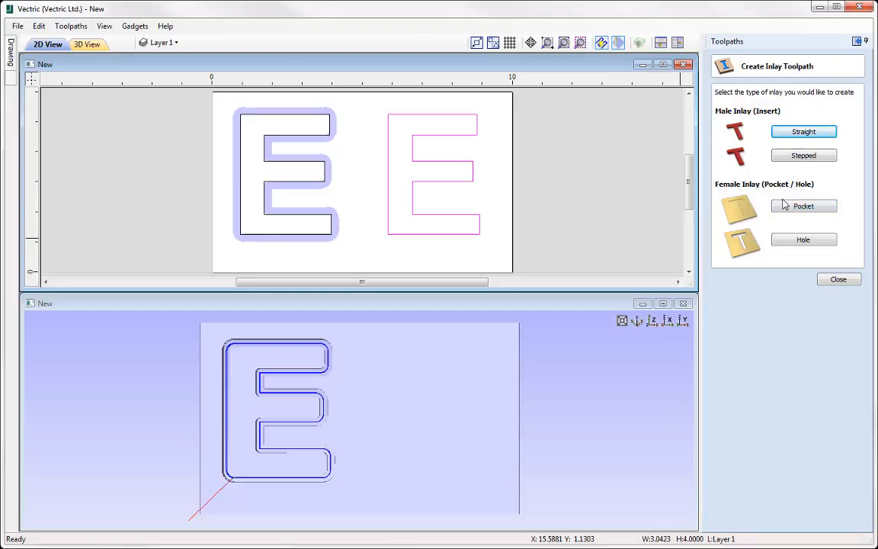
{"action": "left_click", "coordinate": [803, 213]}
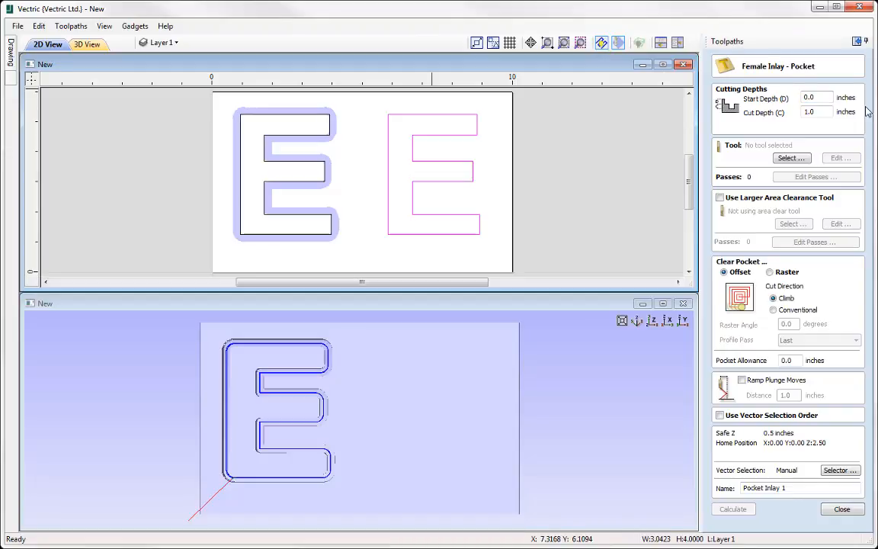
{"action": "left_click_drag", "start_coordinate": [819, 111], "coordinate": [783, 109]}
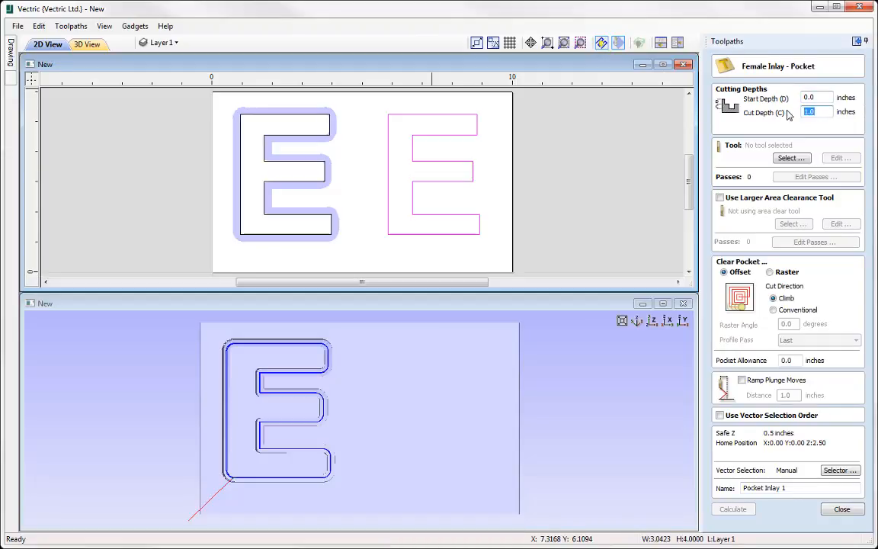
{"action": "type", "text": "0.25"}
{"action": "left_click", "coordinate": [793, 157]}
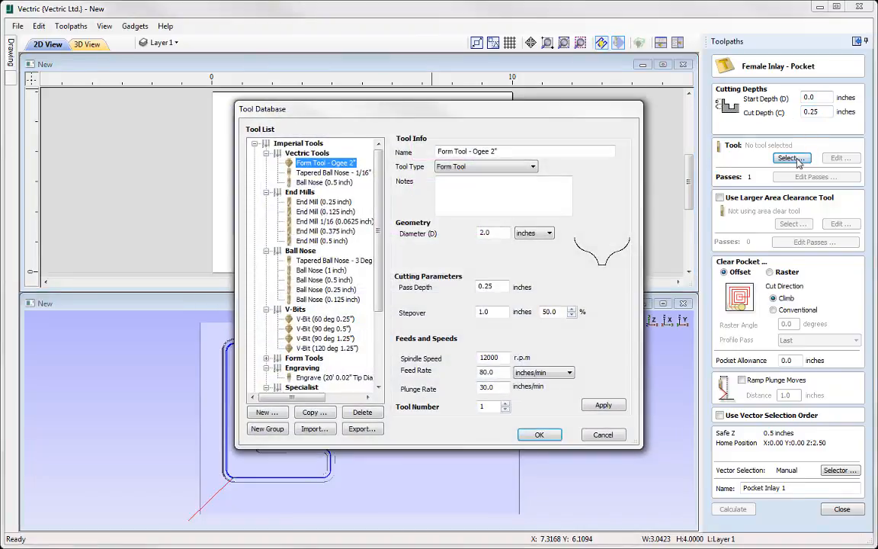
{"action": "left_click", "coordinate": [320, 202]}
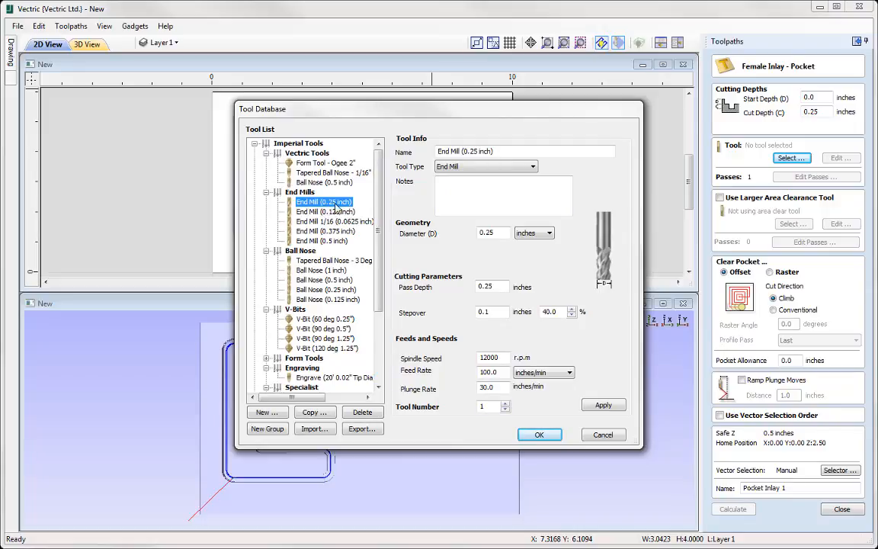
{"action": "left_click", "coordinate": [538, 435]}
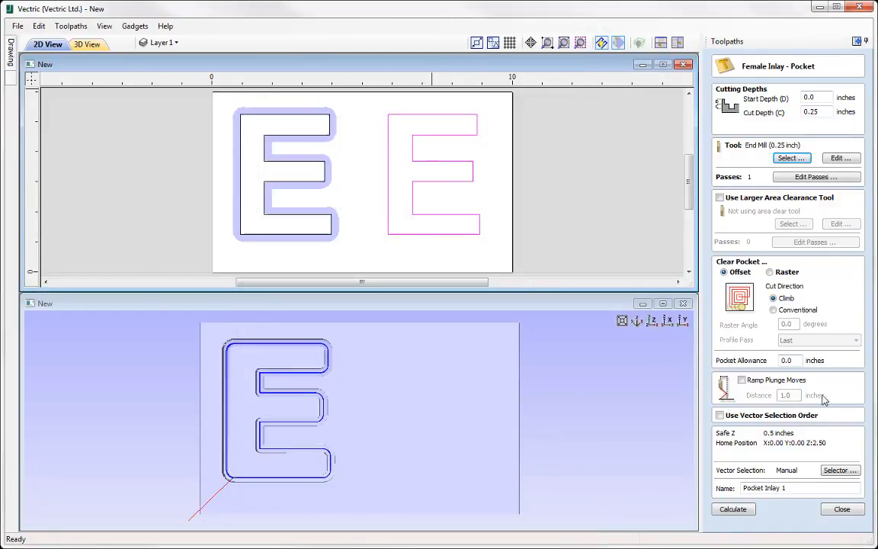
Calculate the right E's pocket toolpath under the name Pocket Inlay and preview its cut.
{"action": "left_click", "coordinate": [782, 488]}
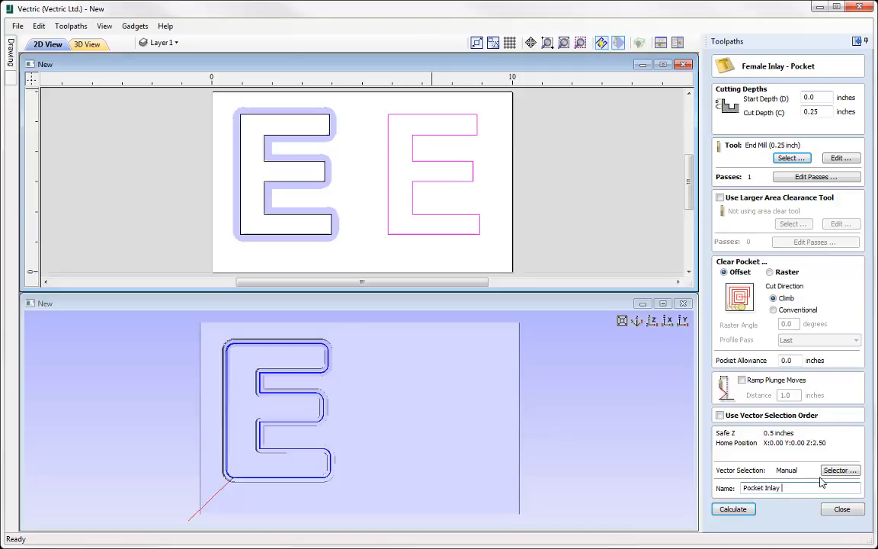
{"action": "left_click", "coordinate": [729, 511]}
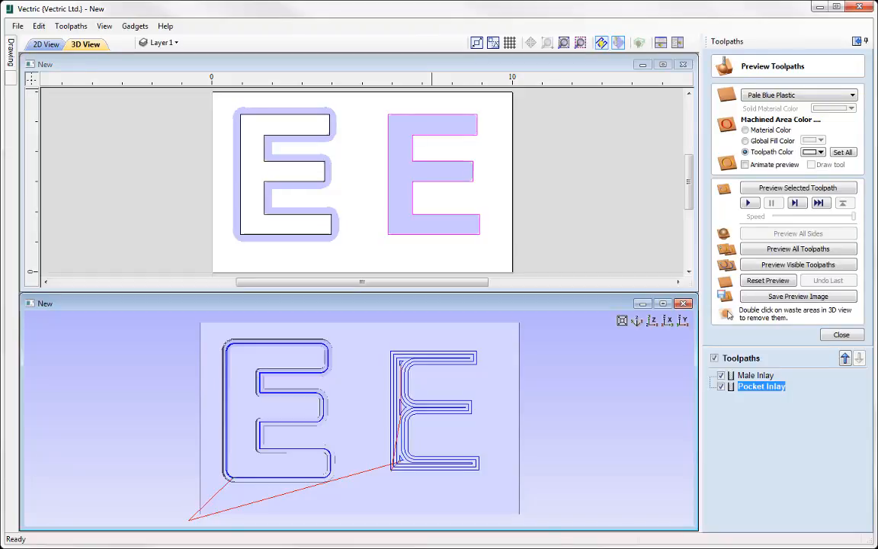
{"action": "left_click", "coordinate": [818, 202]}
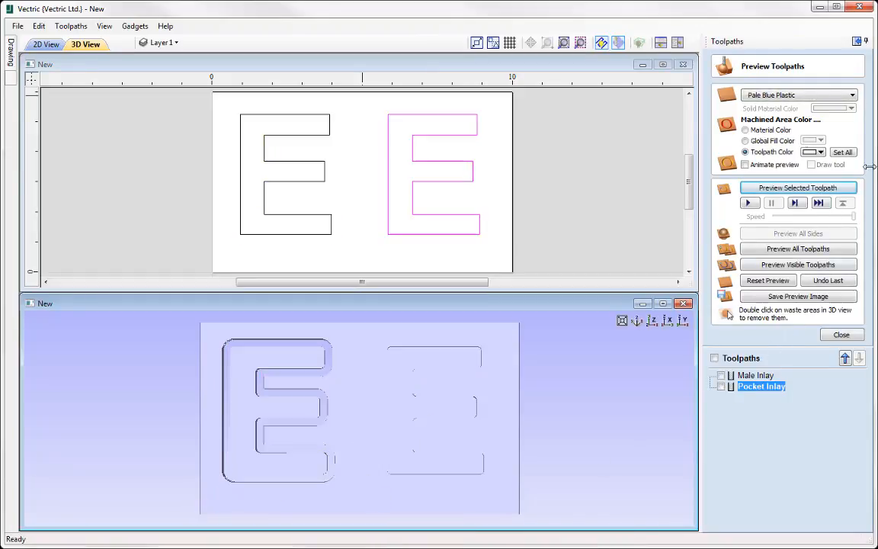
Colour the Pocket Inlay toolpath's machined area red and examine the corners of both cut letters in the 3D view.
{"action": "left_click", "coordinate": [820, 152]}
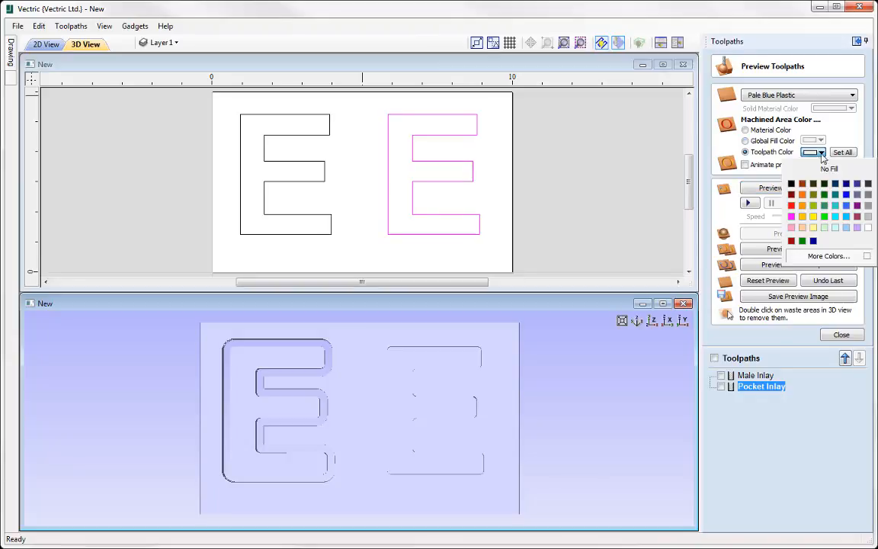
{"action": "left_click", "coordinate": [792, 200]}
{"action": "scroll", "coordinate": [327, 343], "scroll_direction": "up", "scroll_amount": 5}
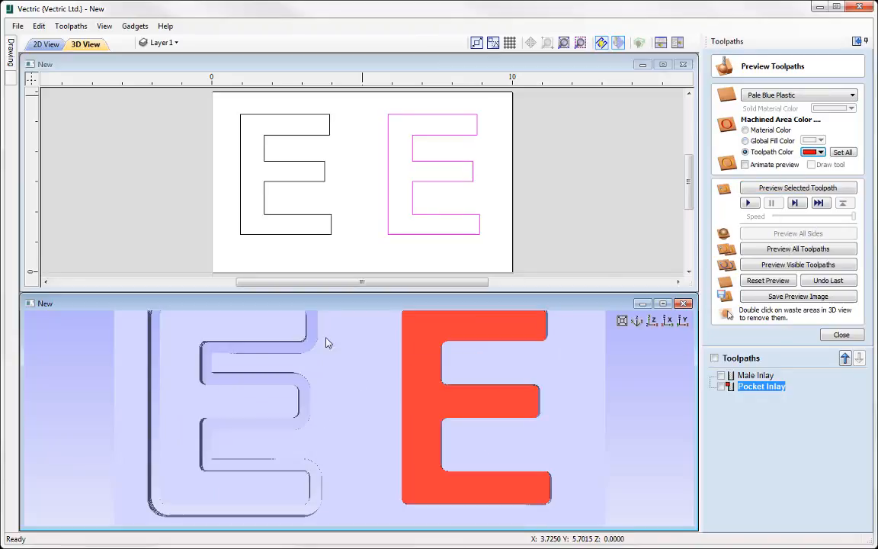
{"action": "scroll", "coordinate": [366, 401], "scroll_direction": "up", "scroll_amount": 4}
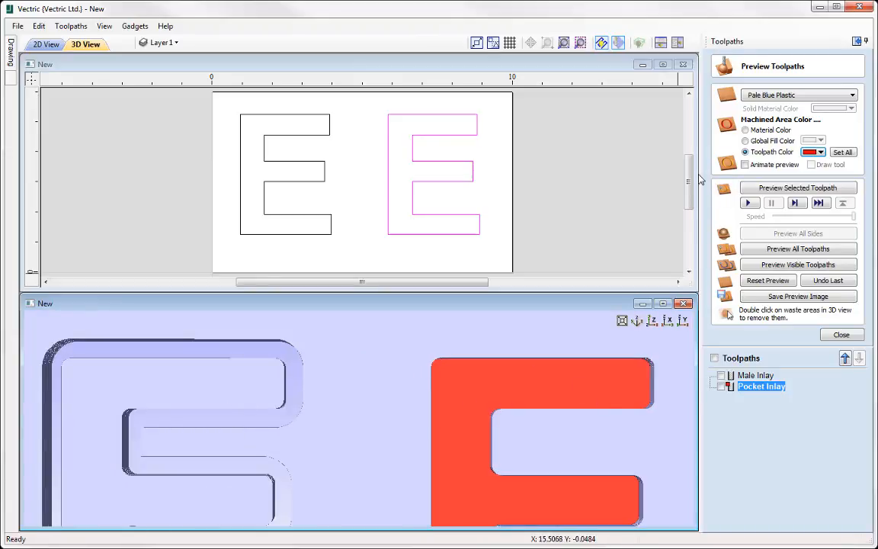
Display both inlay toolpaths and compare the insert's corners with the pocket's corners in the 2D view.
{"action": "left_click", "coordinate": [714, 357]}
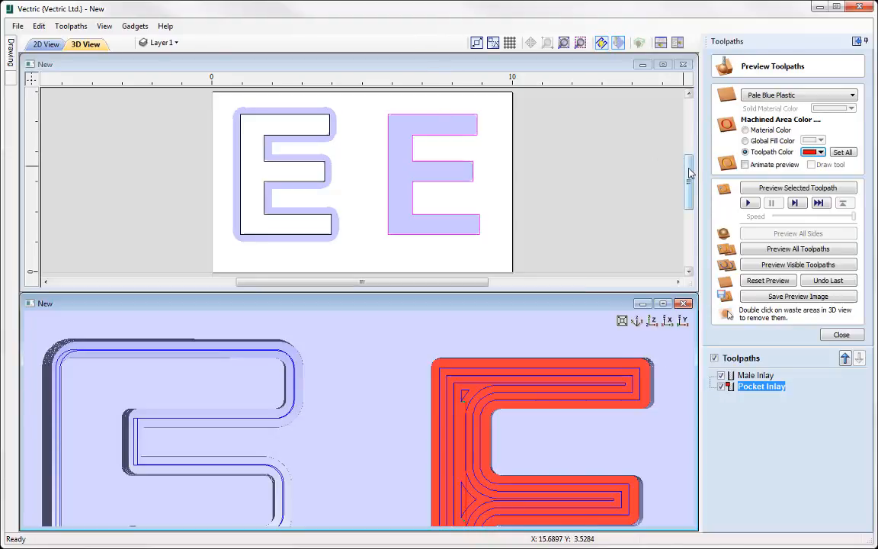
{"action": "scroll", "coordinate": [629, 167], "scroll_direction": "up", "scroll_amount": 2}
{"action": "scroll", "coordinate": [305, 141], "scroll_direction": "up", "scroll_amount": 1}
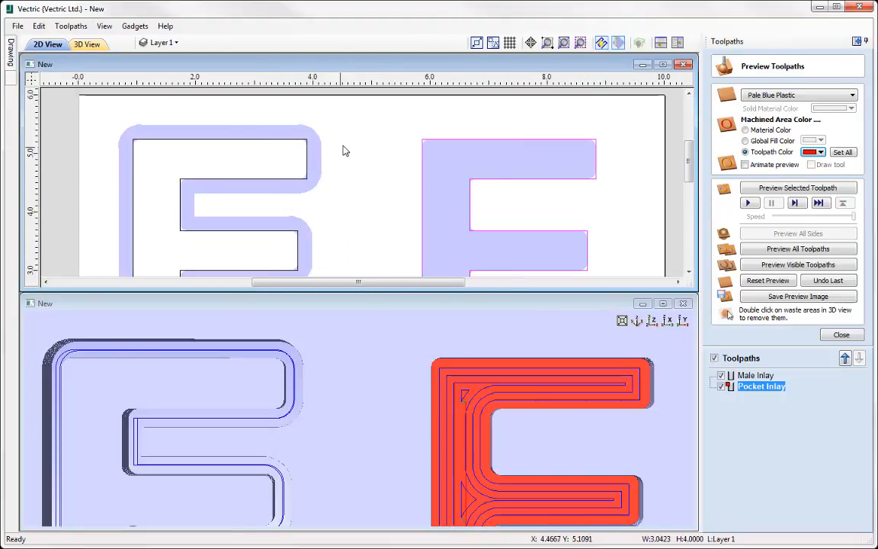
{"action": "scroll", "coordinate": [366, 149], "scroll_direction": "up", "scroll_amount": 1}
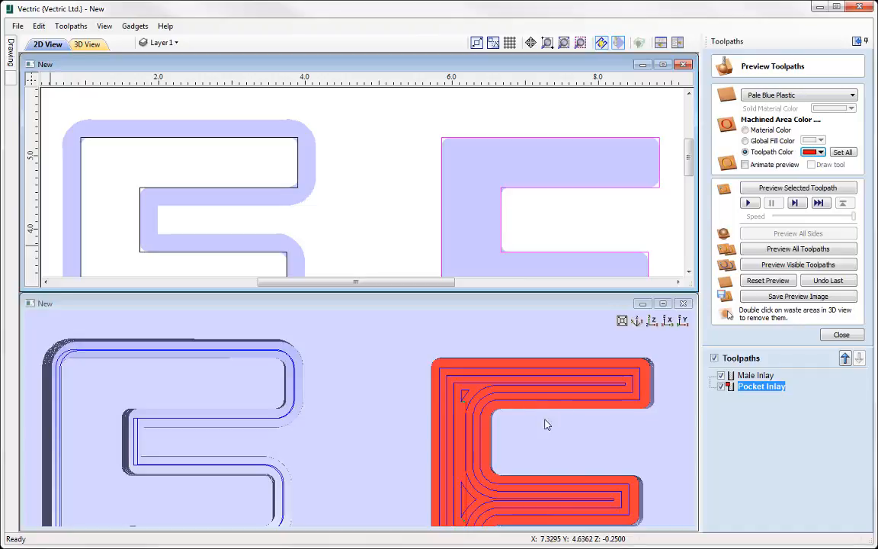
Set the Pocket Inlay toolpath's pocket allowance to 0.02 inches and recalculate it.
{"action": "double_click", "coordinate": [763, 386]}
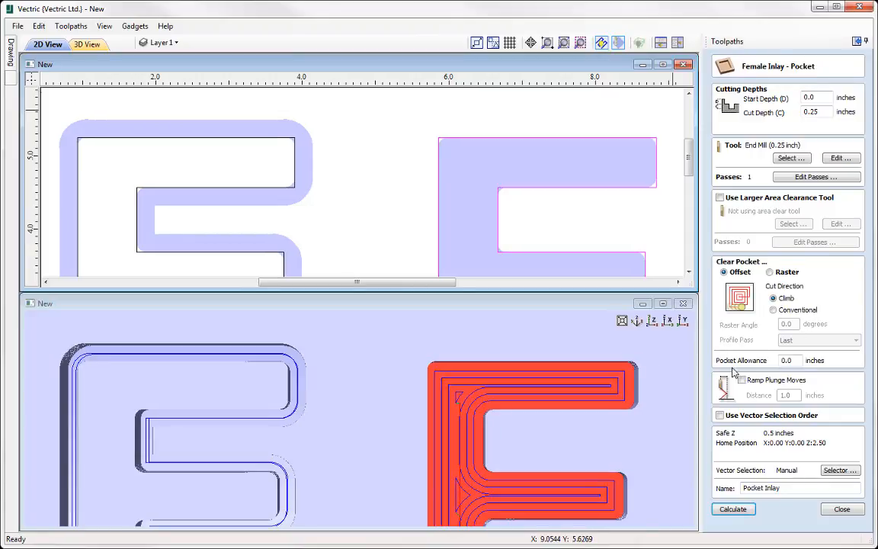
{"action": "left_click", "coordinate": [797, 362]}
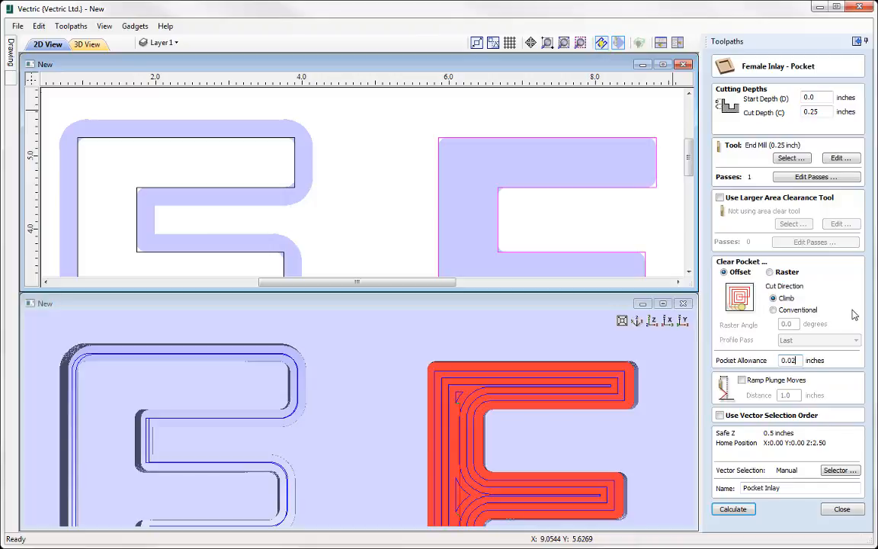
{"action": "left_click", "coordinate": [735, 511]}
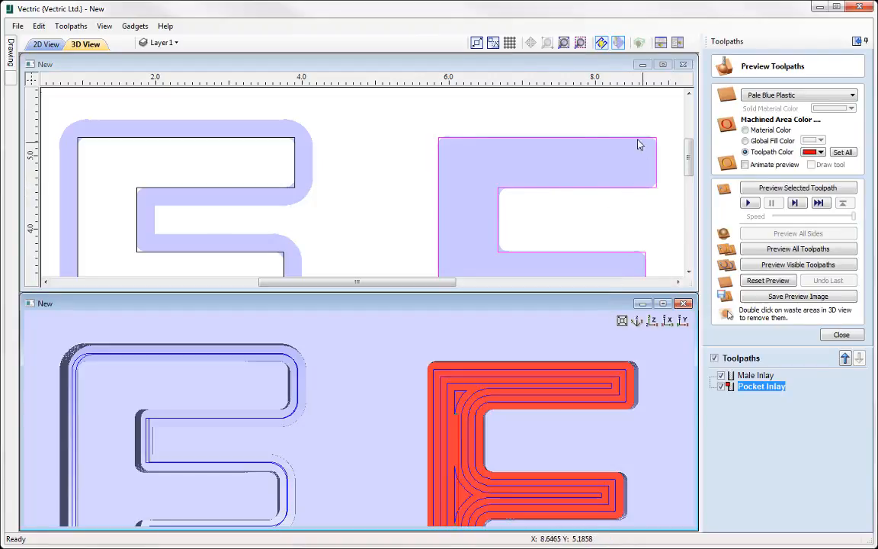
Examine the pocket's clearance around the right E's outline in the 2D view, and leave the preview for a maximized 3D view.
{"action": "scroll", "coordinate": [640, 143], "scroll_direction": "up", "scroll_amount": 4}
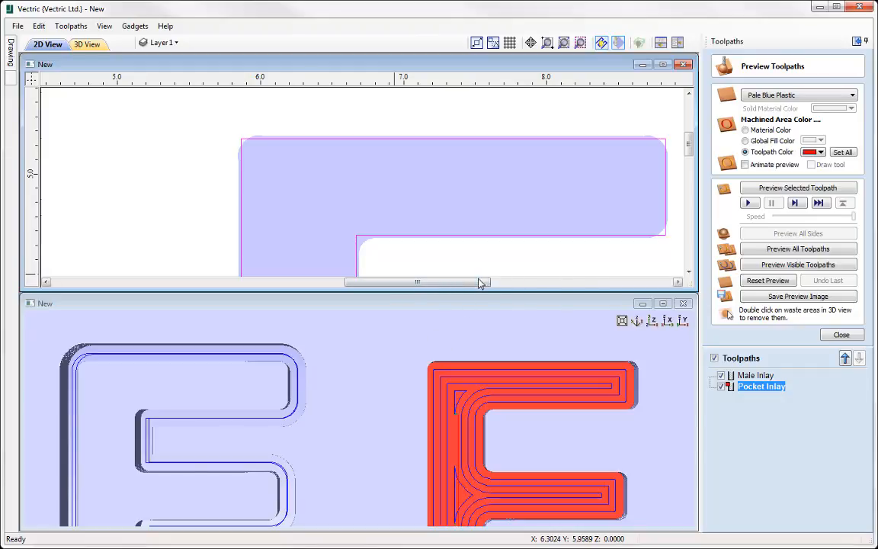
{"action": "left_click_drag", "start_coordinate": [471, 282], "coordinate": [473, 281]}
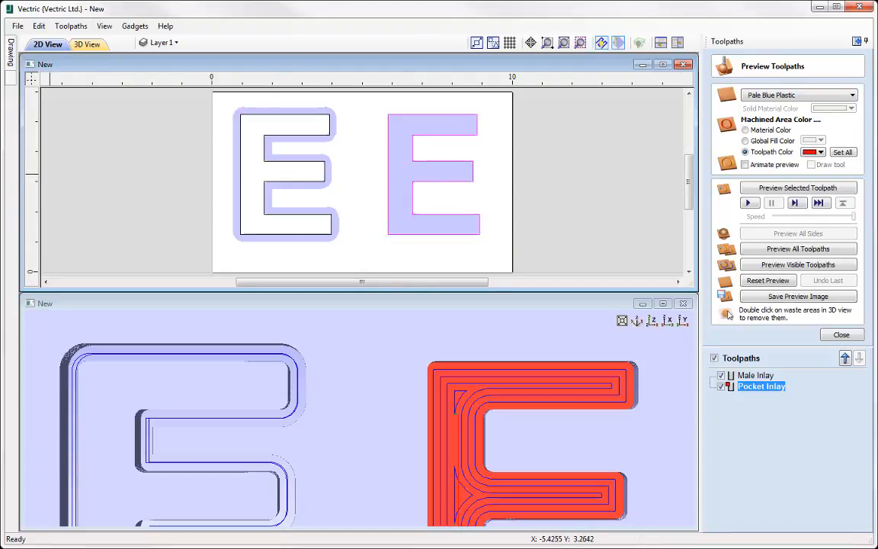
{"action": "left_click", "coordinate": [842, 334]}
{"action": "left_click", "coordinate": [663, 305]}
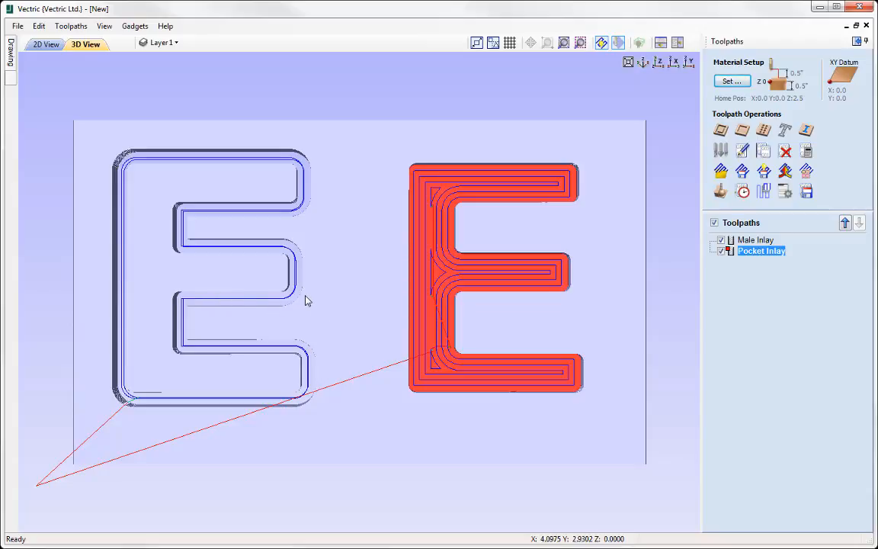
Save the job as a VCarve file named Inlay Guide 1.
{"action": "left_click", "coordinate": [22, 27]}
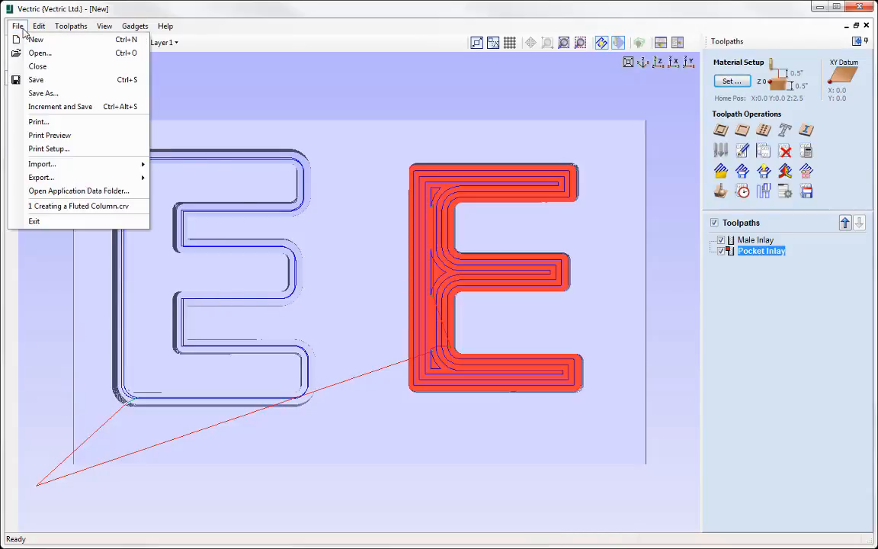
{"action": "left_click", "coordinate": [61, 93]}
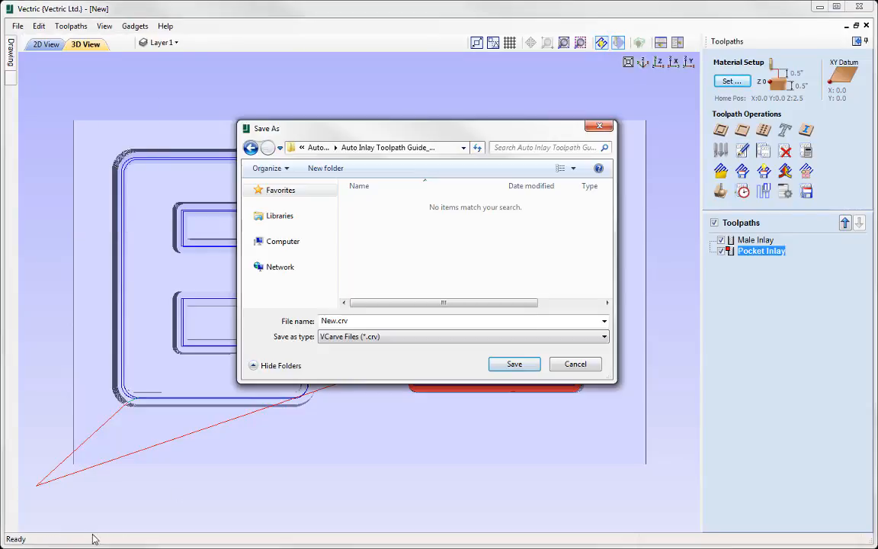
{"action": "double_click", "coordinate": [333, 321]}
{"action": "right_click", "coordinate": [333, 323]}
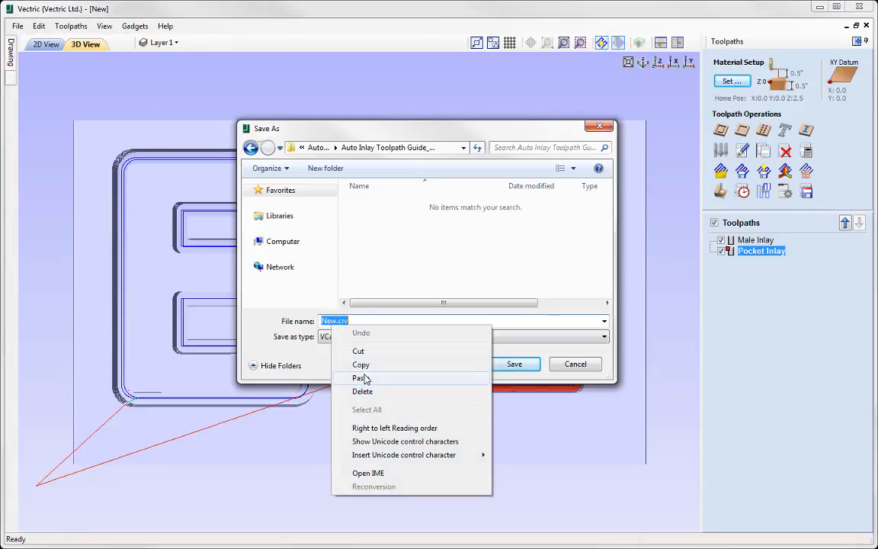
{"action": "left_click", "coordinate": [365, 379]}
{"action": "type", "text": "1"}
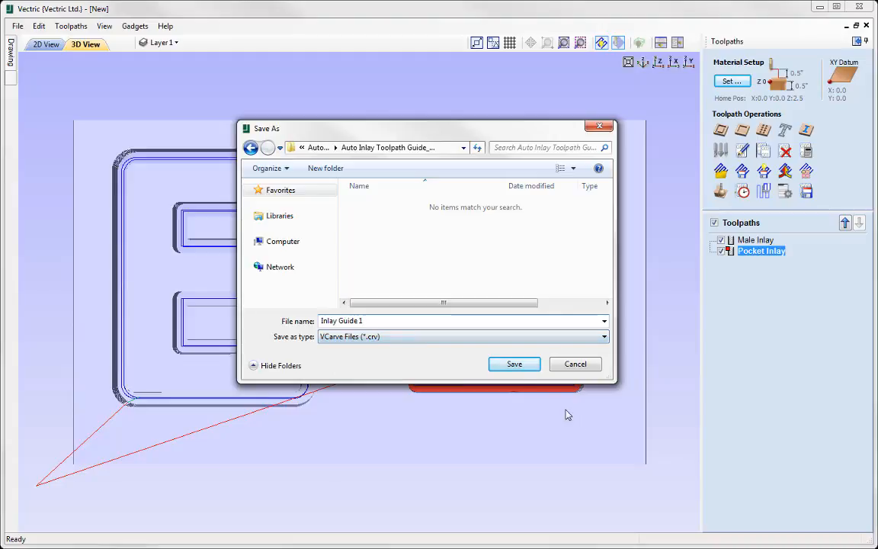
{"action": "left_click", "coordinate": [515, 364]}
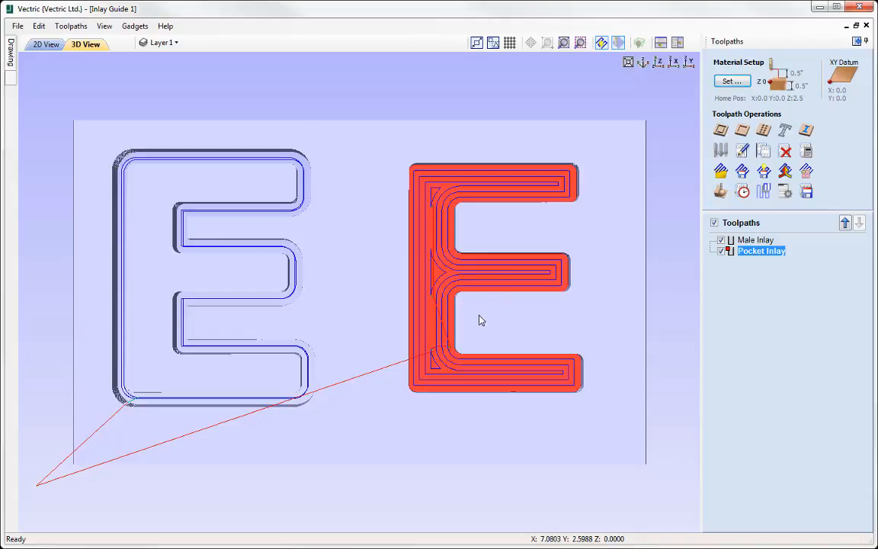
Delete all visible toolpaths from the job.
{"action": "right_click", "coordinate": [764, 254]}
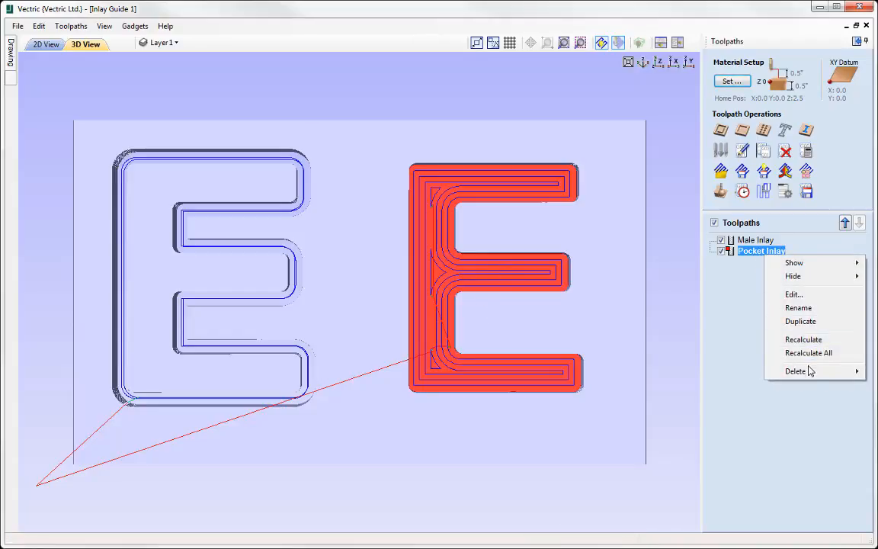
{"action": "mouse_move", "coordinate": [754, 376]}
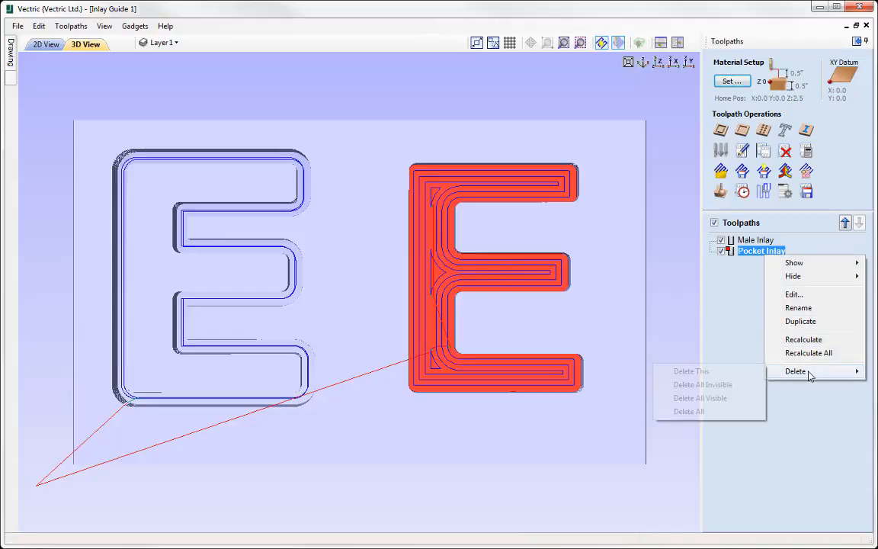
{"action": "left_click", "coordinate": [721, 399]}
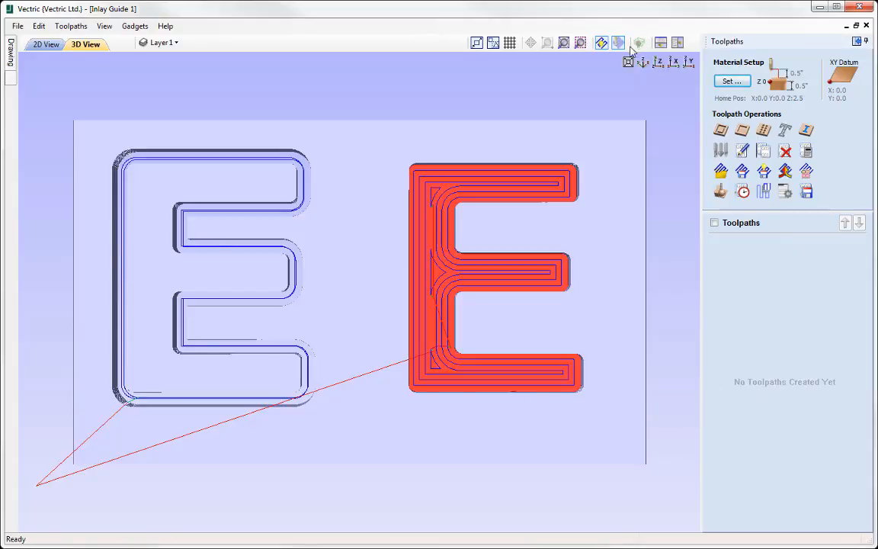
Stack the 2D and 3D views and reset the toolpath preview to uncut material.
{"action": "left_click", "coordinate": [660, 43]}
{"action": "left_click", "coordinate": [720, 191]}
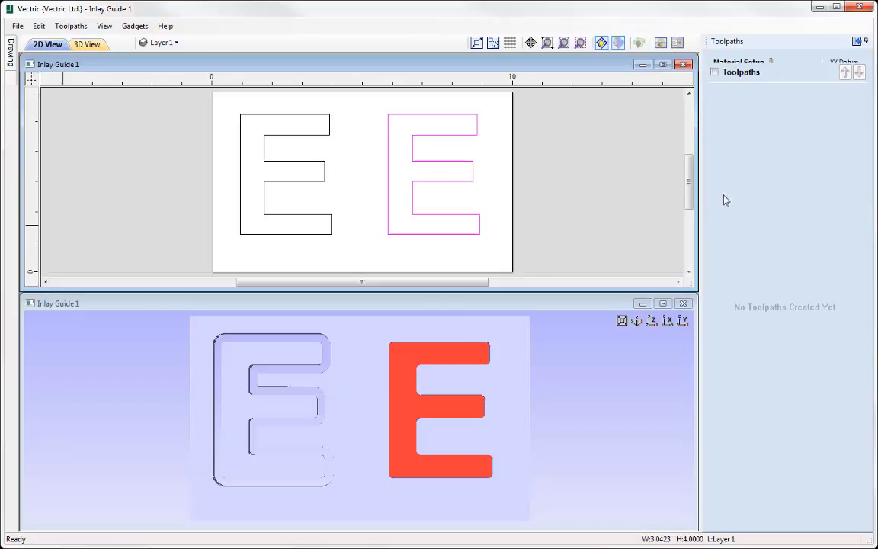
{"action": "left_click", "coordinate": [769, 280]}
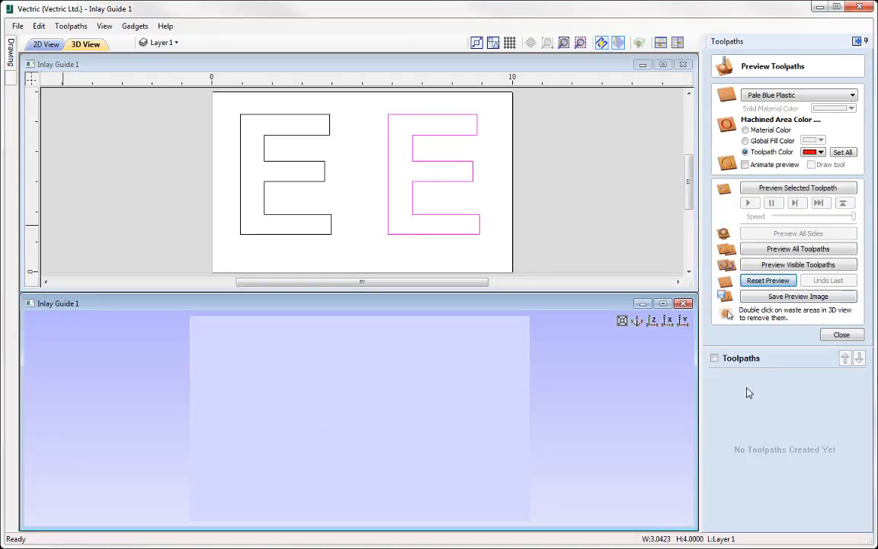
{"action": "left_click", "coordinate": [843, 335]}
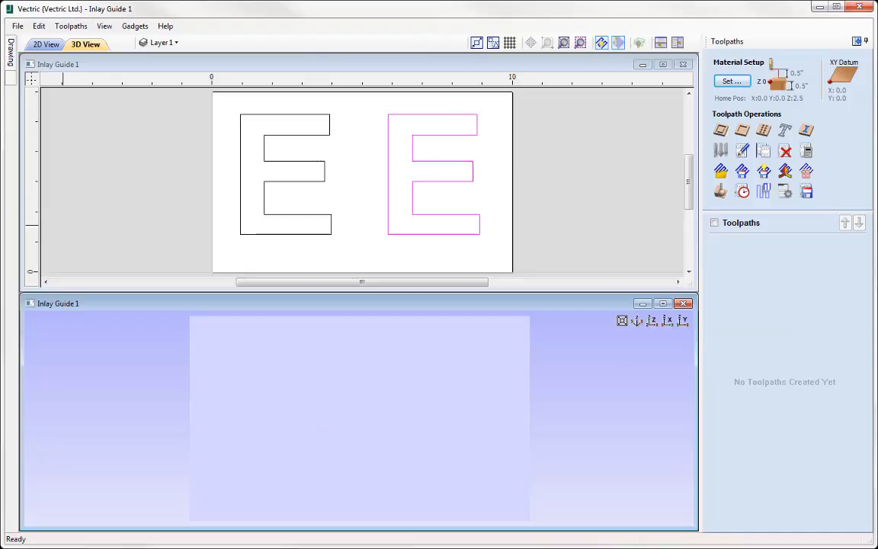
Start a stepped male inlay toolpath for the left E with a 0.5 inch cut depth and the 0.25 inch End Mill.
{"action": "left_click", "coordinate": [285, 120]}
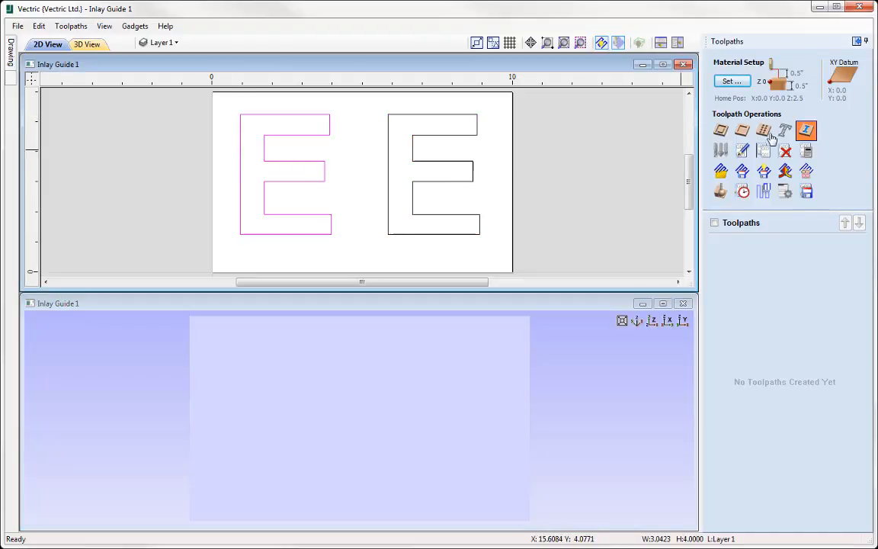
{"action": "left_click", "coordinate": [807, 129]}
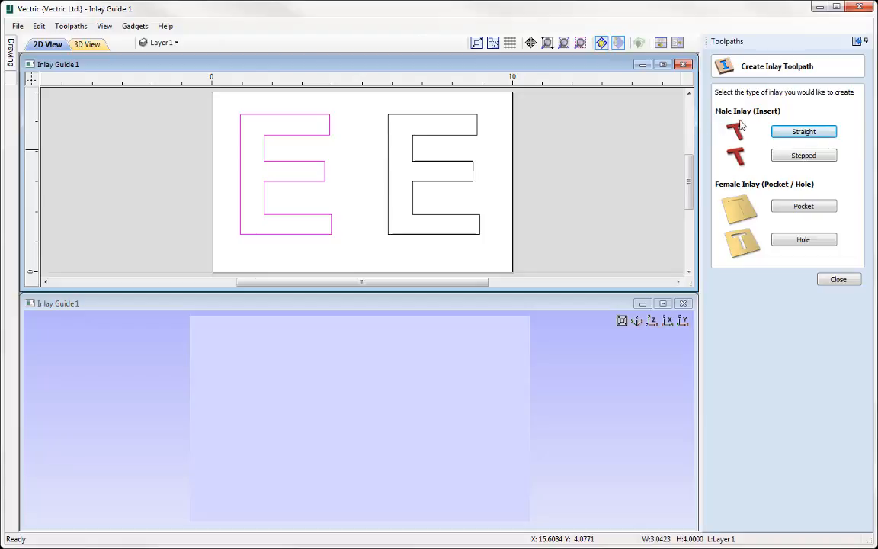
{"action": "left_click", "coordinate": [811, 160]}
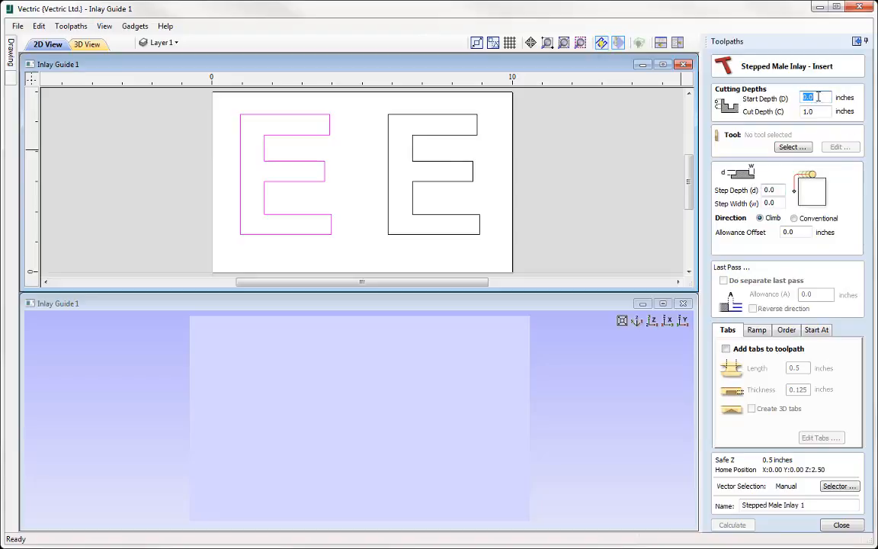
{"action": "key", "text": "Tab"}
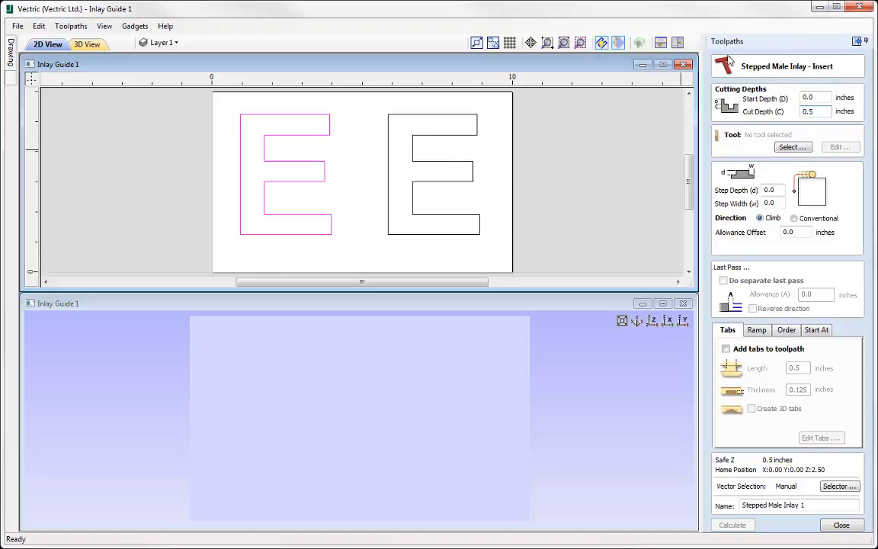
{"action": "left_click", "coordinate": [793, 147]}
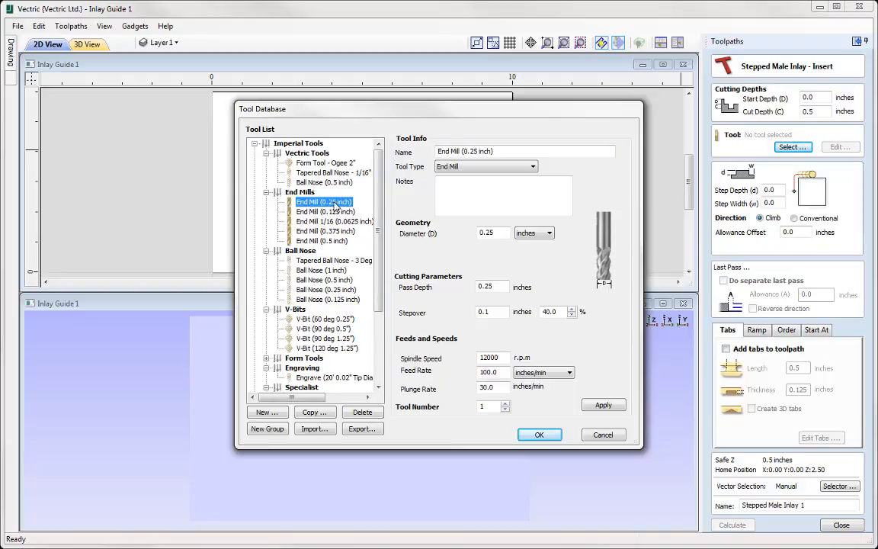
{"action": "left_click", "coordinate": [540, 434]}
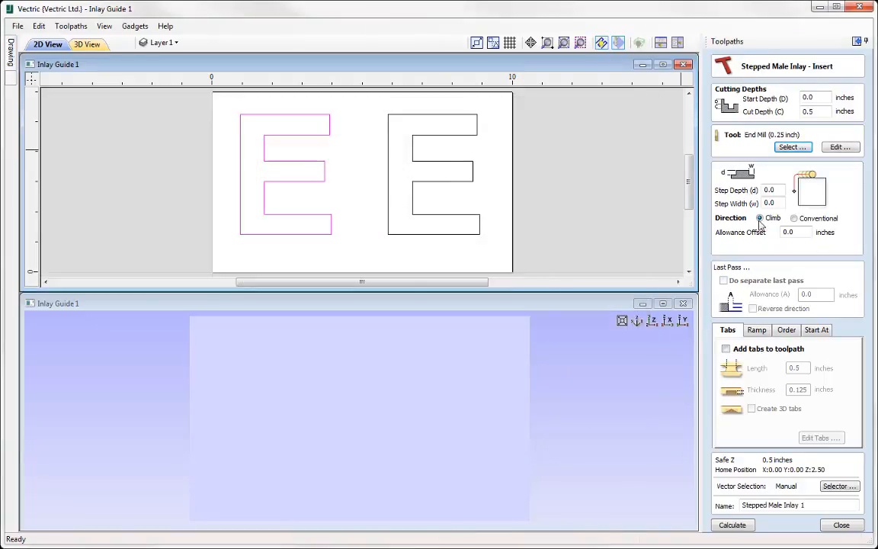
Set the step depth to 0.375 and step width to 0.2, then calculate the toolpath as Stepped Male Inlay.
{"action": "left_click", "coordinate": [781, 189]}
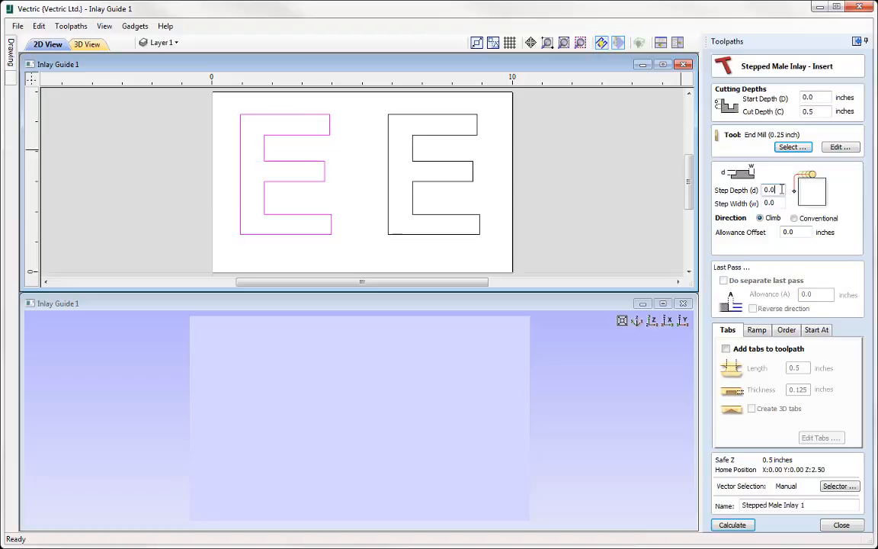
{"action": "double_click", "coordinate": [781, 189]}
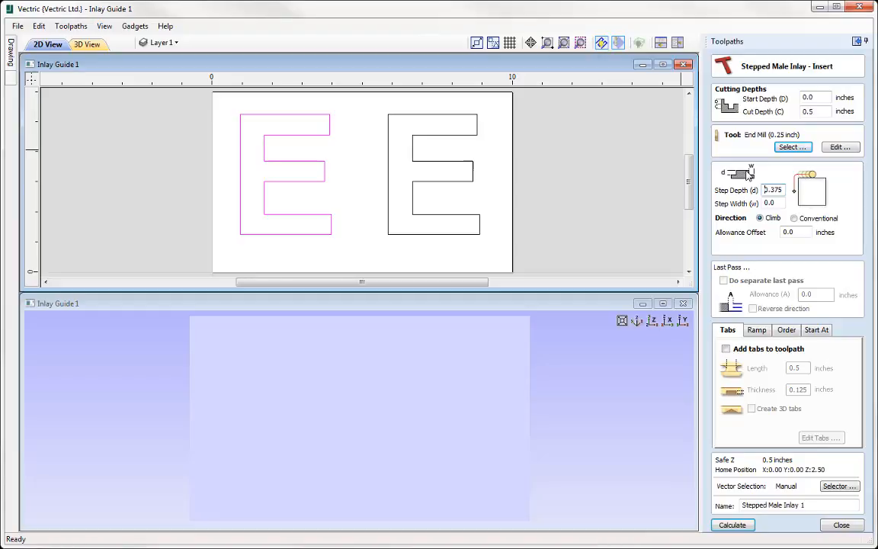
{"action": "double_click", "coordinate": [770, 203]}
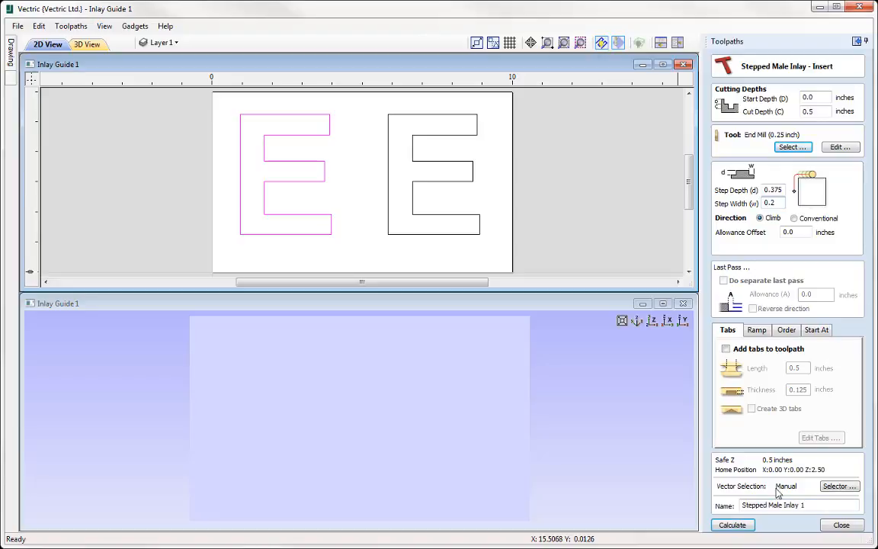
{"action": "left_click", "coordinate": [807, 504]}
{"action": "left_click", "coordinate": [730, 527]}
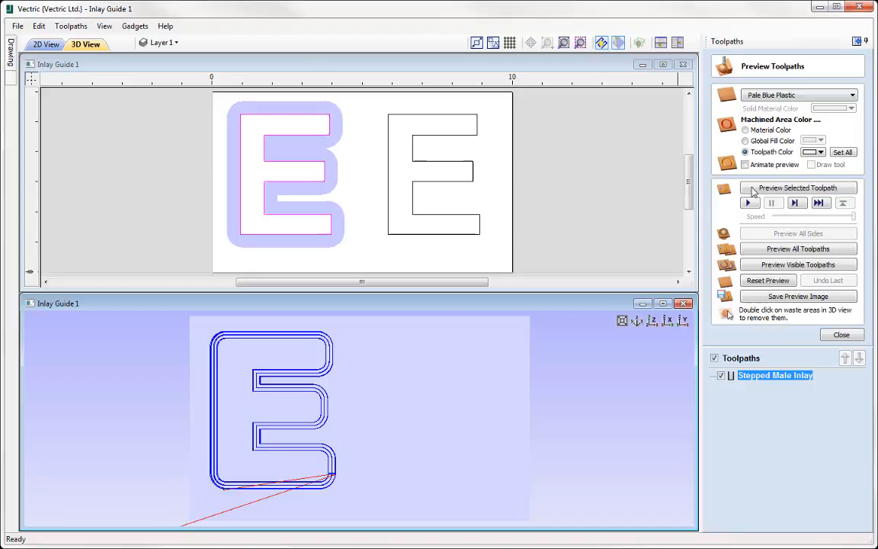
Preview the Stepped Male Inlay toolpath and examine the step around the left E in a maximized 3D view, ending with stacked views.
{"action": "left_click", "coordinate": [798, 188]}
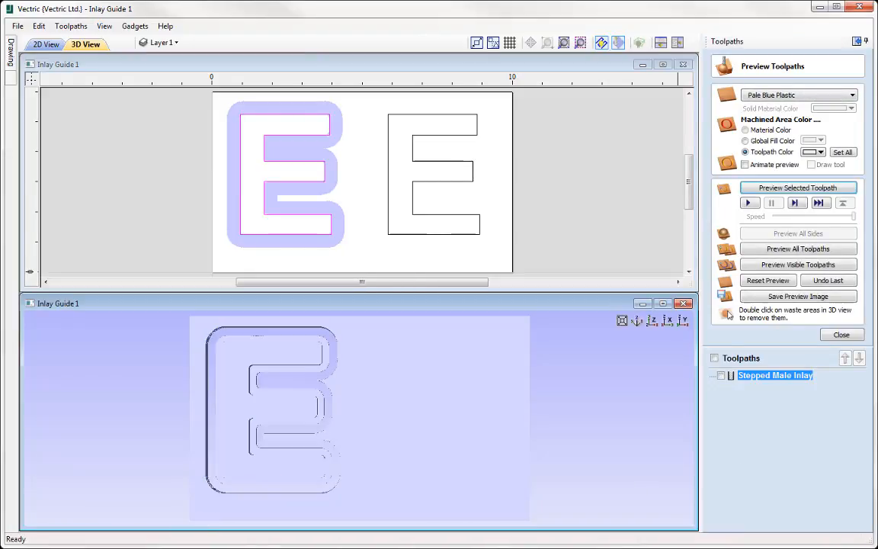
{"action": "left_click", "coordinate": [662, 304]}
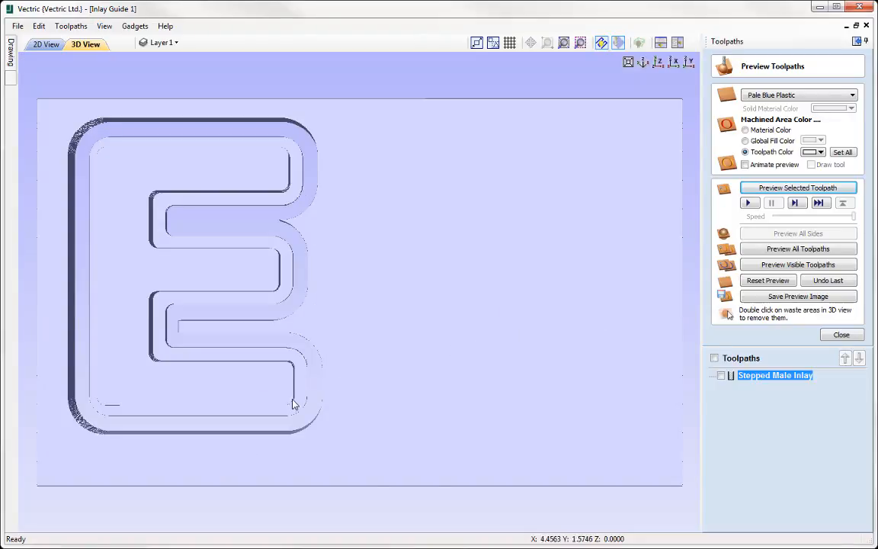
{"action": "left_click_drag", "start_coordinate": [295, 405], "coordinate": [219, 329]}
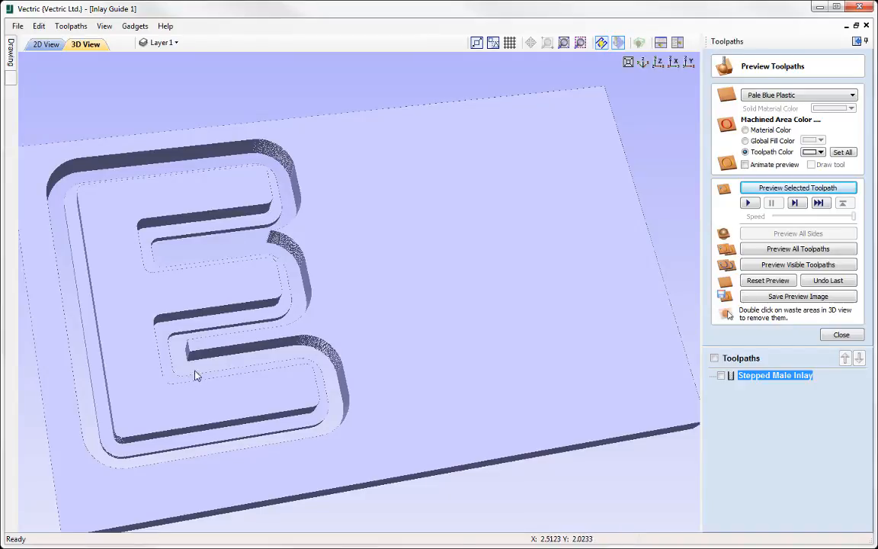
{"action": "left_click_drag", "start_coordinate": [176, 375], "coordinate": [131, 314]}
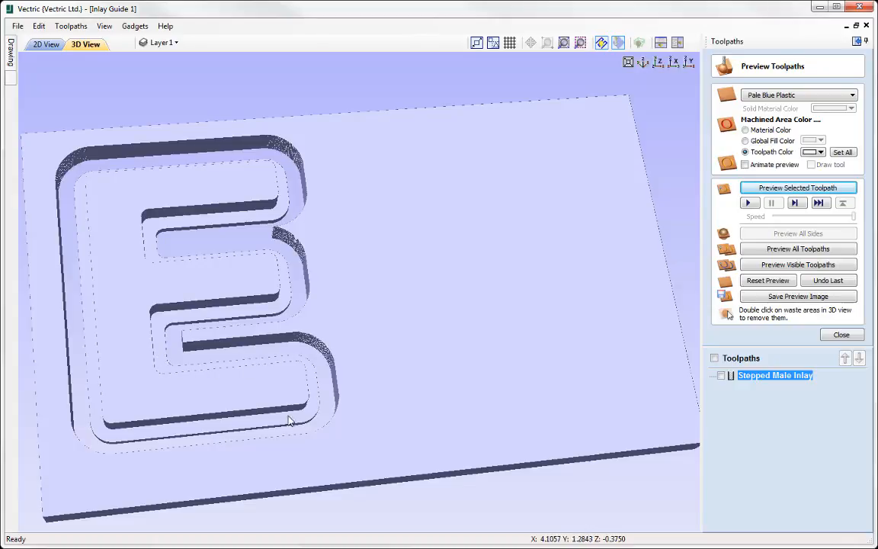
{"action": "left_click", "coordinate": [660, 64]}
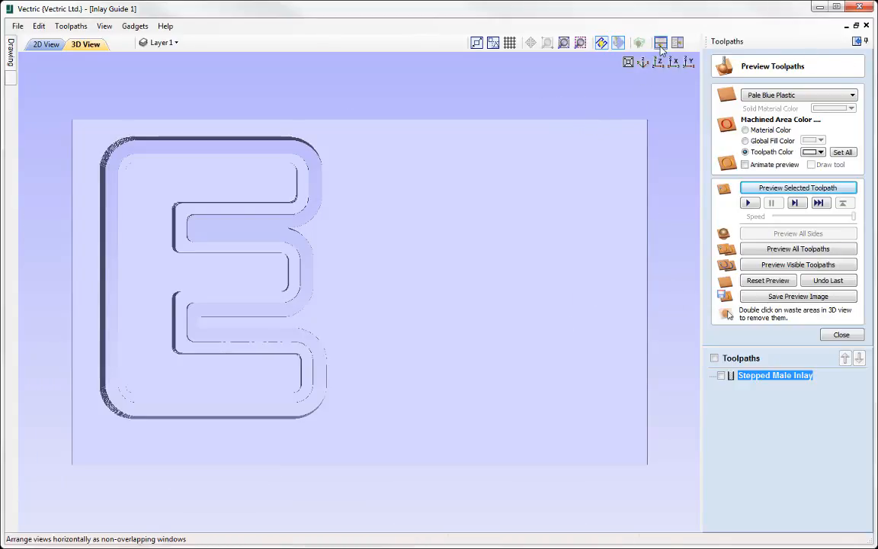
{"action": "left_click", "coordinate": [599, 42]}
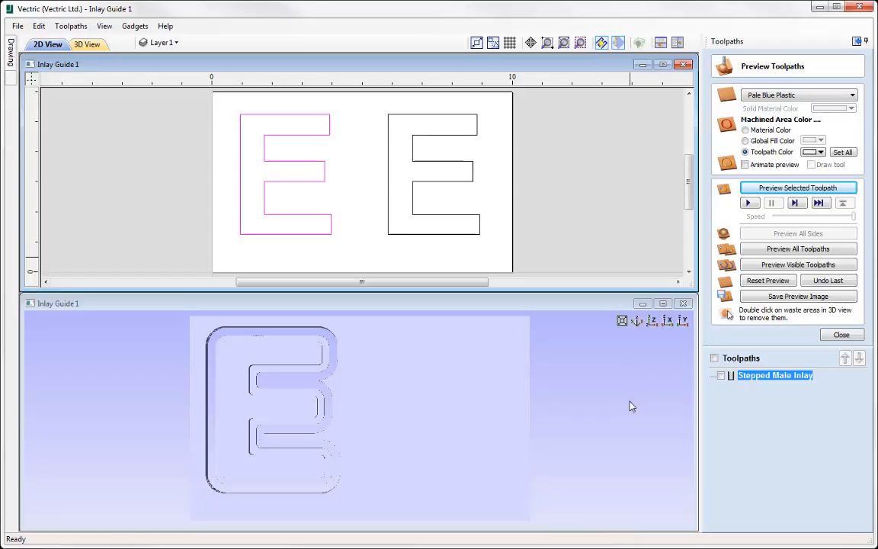
{"action": "left_click", "coordinate": [842, 336]}
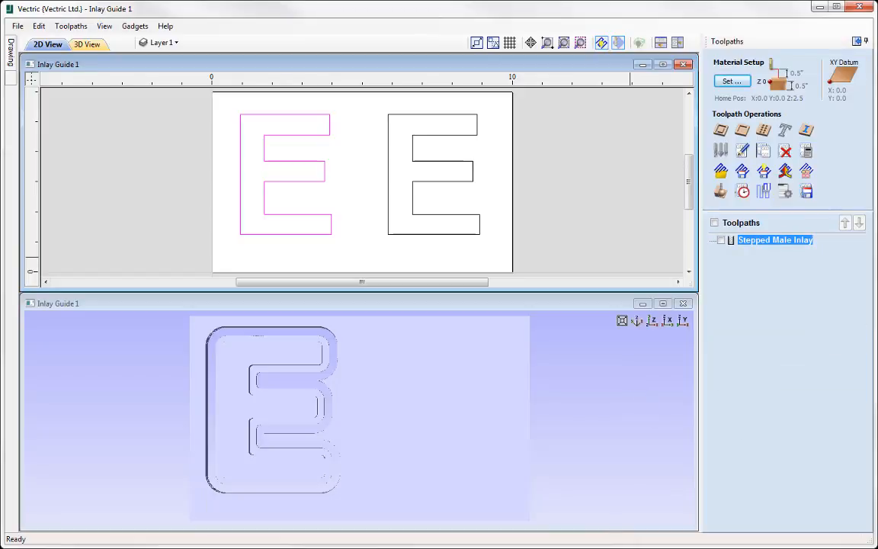
Start a female hole inlay toolpath for the right E with a 0.5 inch cut depth and the 0.25 inch End Mill.
{"action": "left_click", "coordinate": [413, 115]}
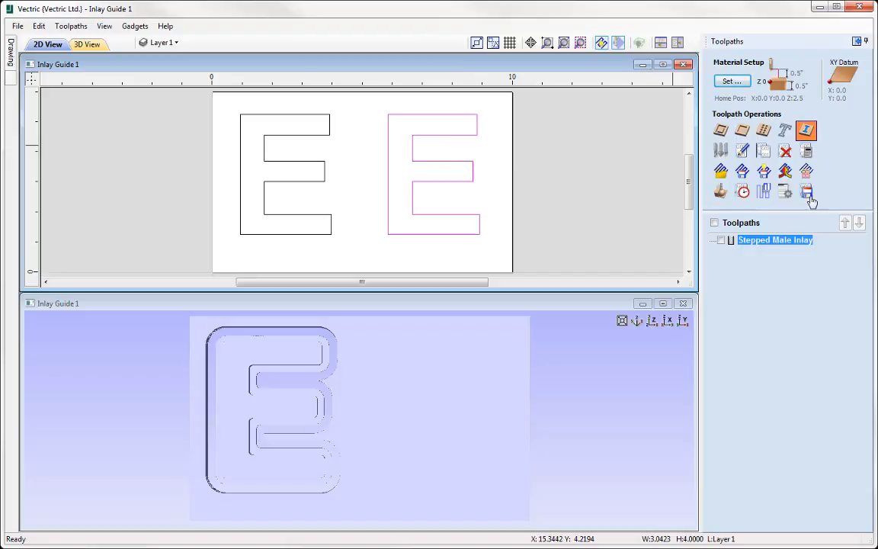
{"action": "left_click", "coordinate": [806, 130]}
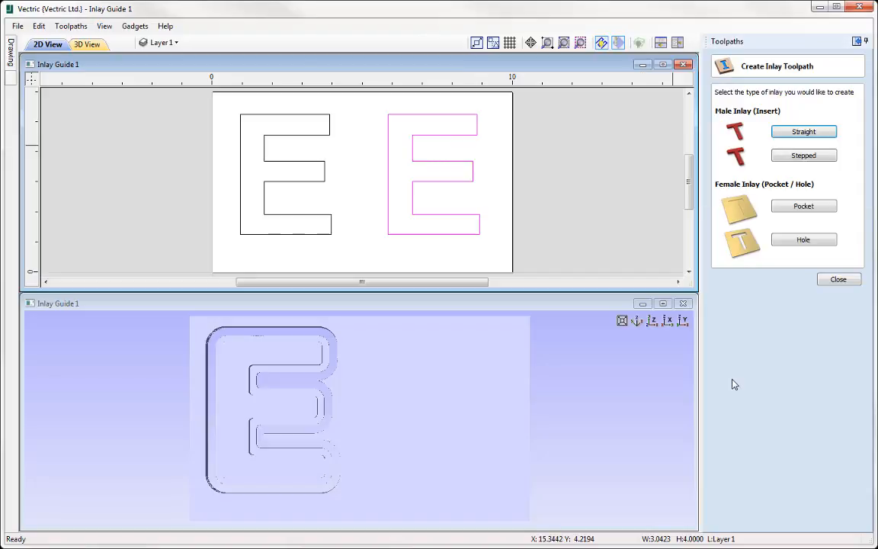
{"action": "left_click", "coordinate": [807, 241]}
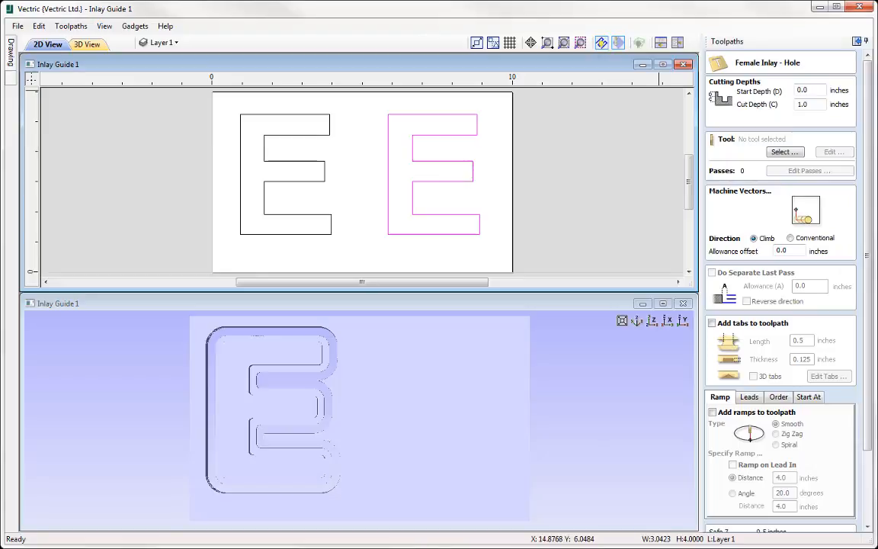
{"action": "left_click", "coordinate": [805, 90]}
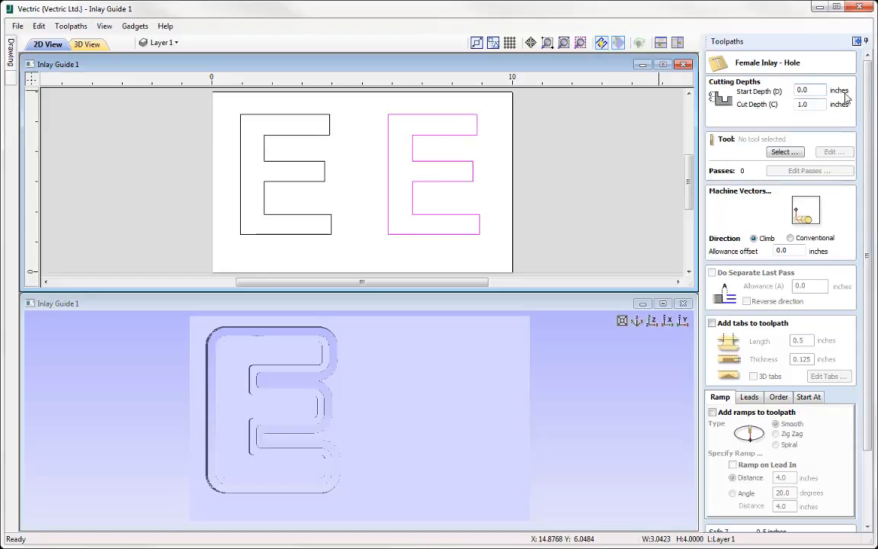
{"action": "key", "text": "Tab"}
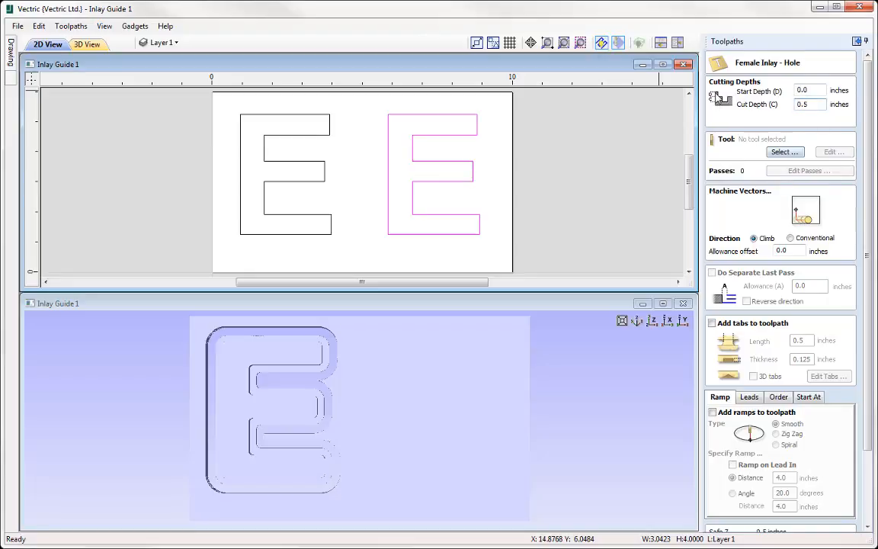
{"action": "left_click", "coordinate": [786, 152]}
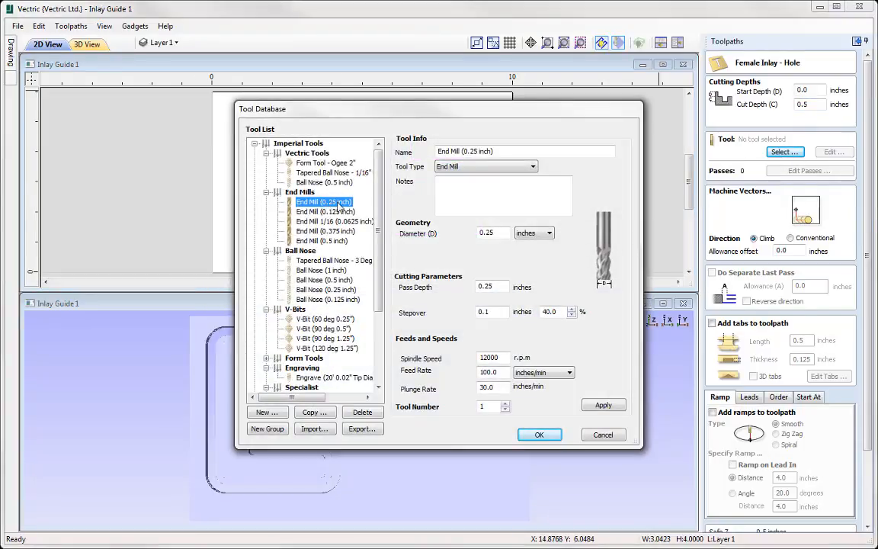
{"action": "left_click", "coordinate": [539, 434]}
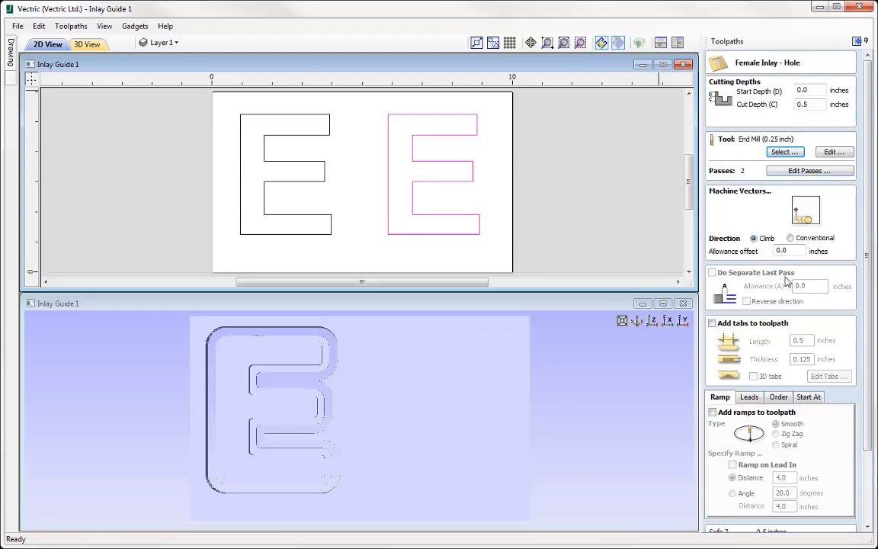
Set the hole's allowance offset to 0.02 inches and calculate the toolpath as Hole Inlay.
{"action": "left_click", "coordinate": [794, 252]}
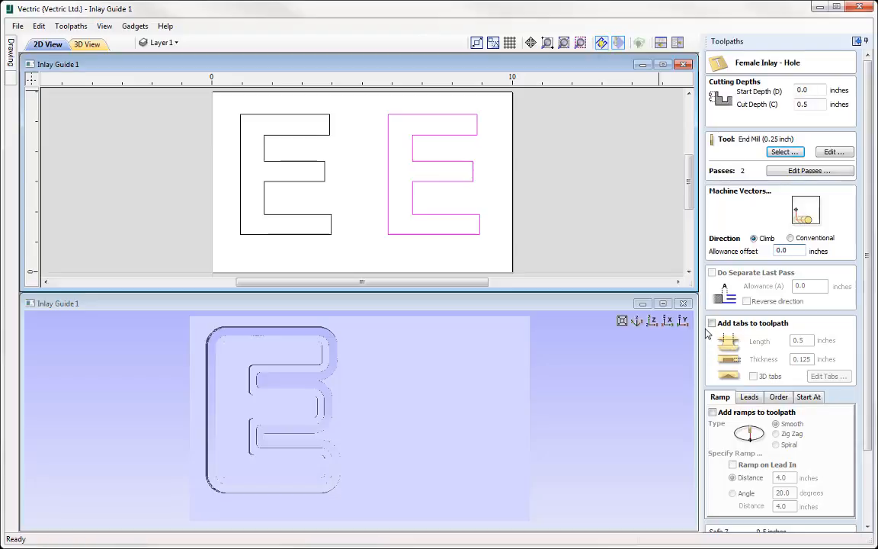
{"action": "type", "text": "2"}
{"action": "scroll", "coordinate": [732, 343], "scroll_direction": "down", "scroll_amount": 3}
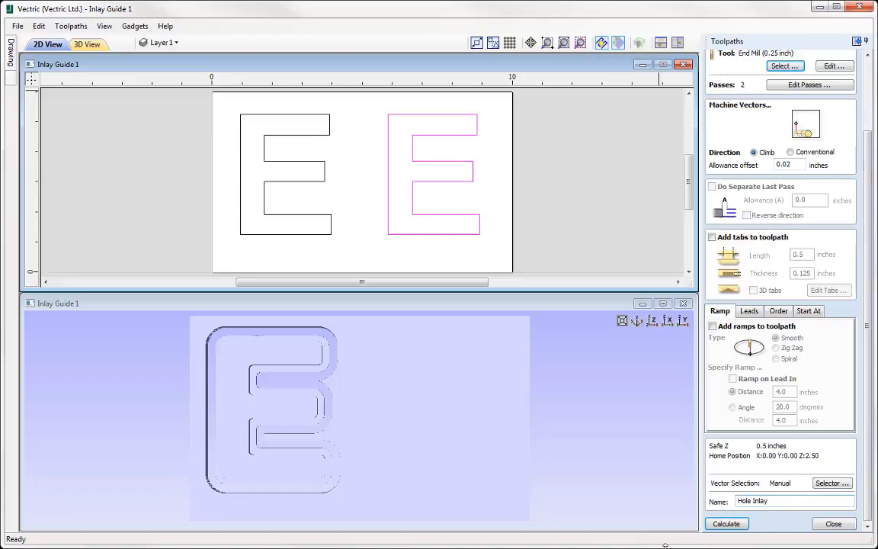
{"action": "left_click", "coordinate": [727, 524]}
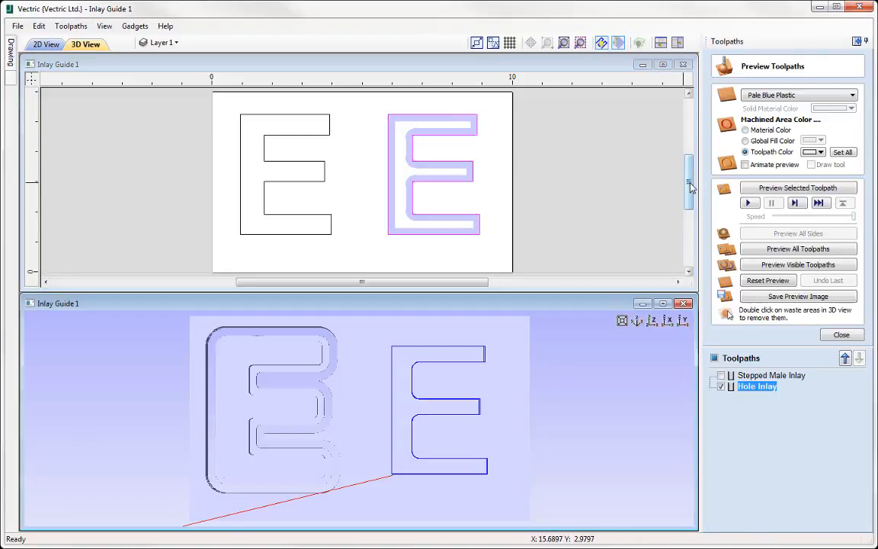
Check the hole's clearance around the right E's outline, then preview the Hole Inlay cut in isometric 3D with its waste material removed.
{"action": "left_click_drag", "start_coordinate": [691, 185], "coordinate": [692, 179]}
{"action": "scroll", "coordinate": [473, 142], "scroll_direction": "up", "scroll_amount": 5}
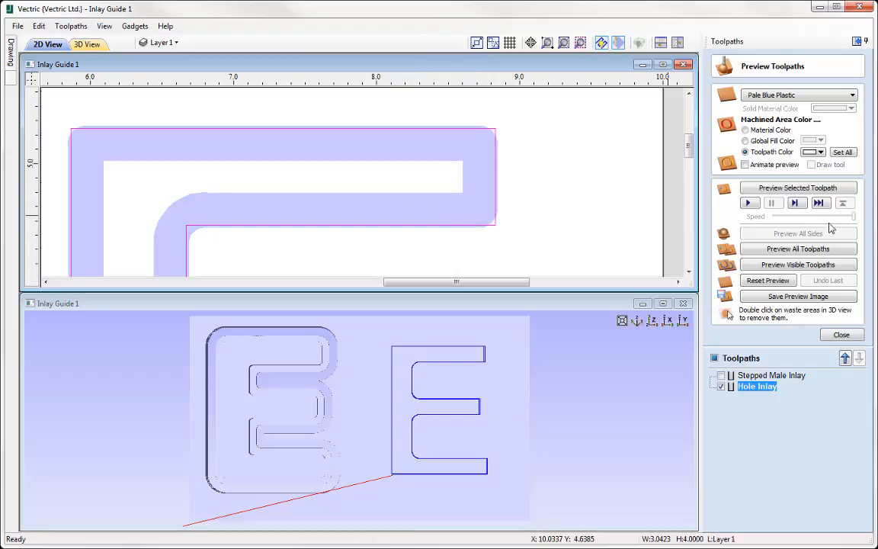
{"action": "left_click", "coordinate": [798, 187]}
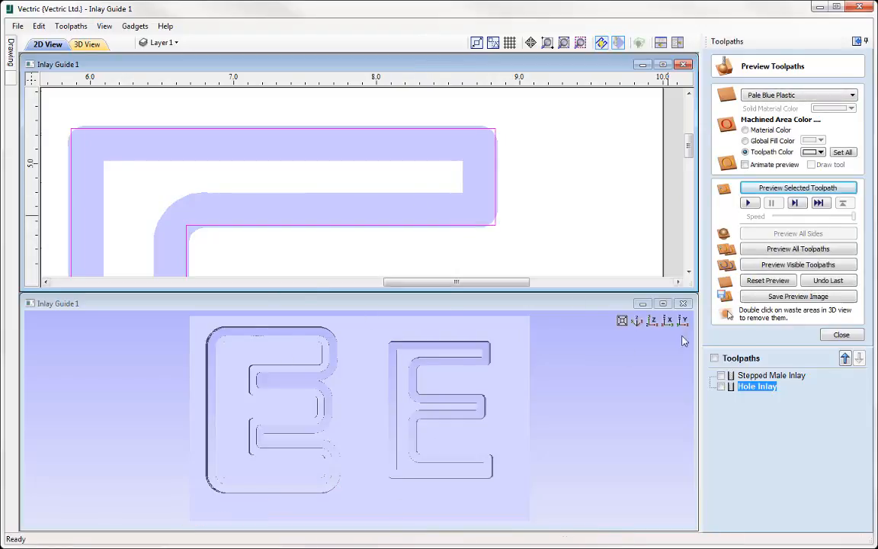
{"action": "left_click", "coordinate": [663, 303]}
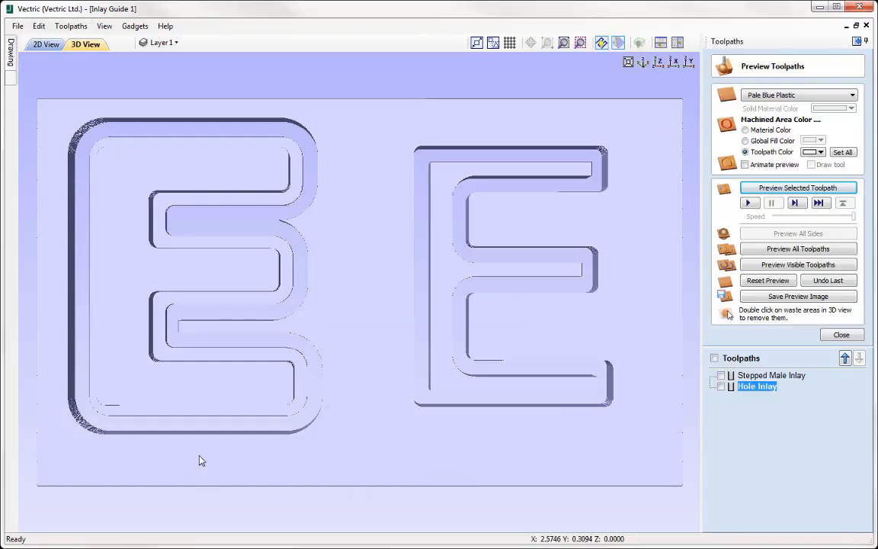
{"action": "double_click", "coordinate": [446, 188]}
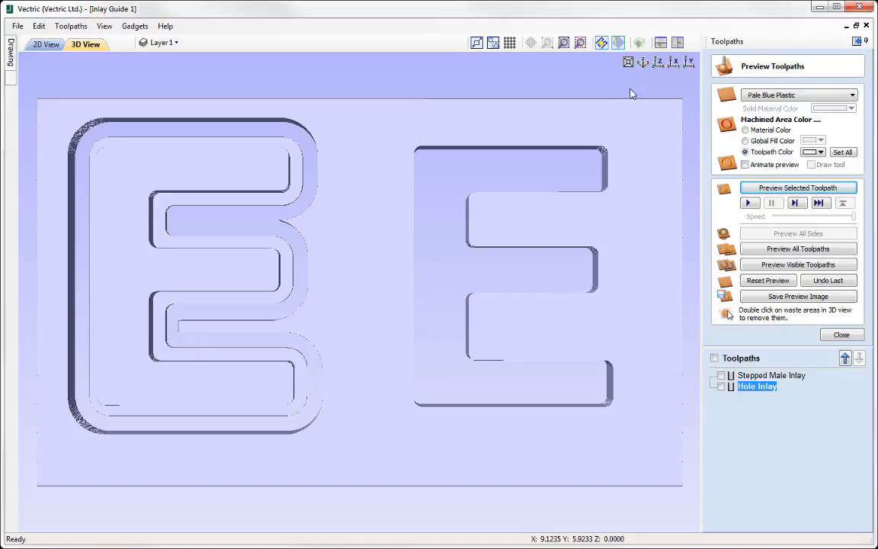
{"action": "left_click", "coordinate": [642, 64]}
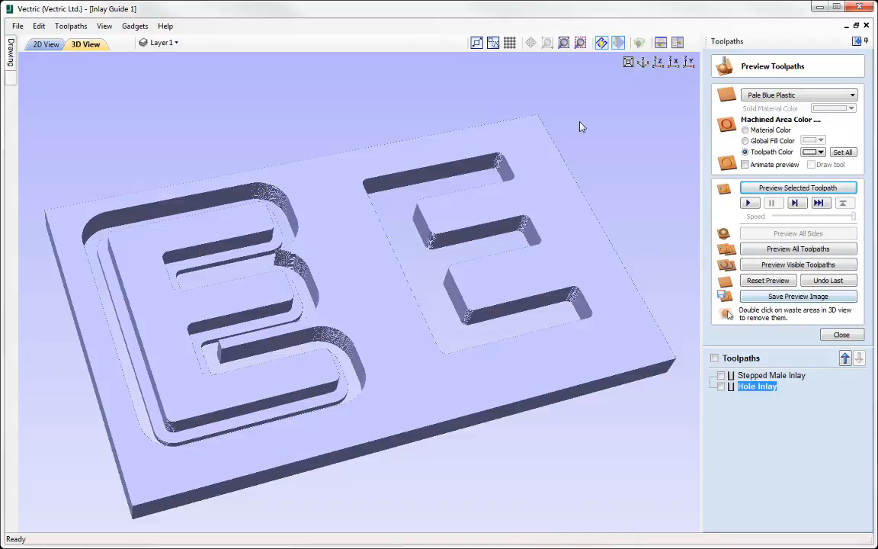
{"action": "left_click", "coordinate": [841, 336]}
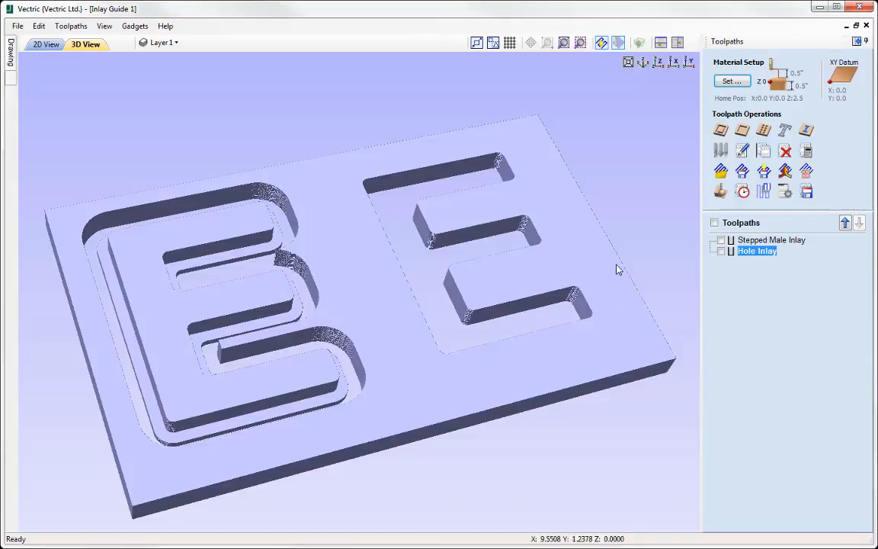
Save the job as a separate VCarve file named Inlay Guide 2.
{"action": "left_click", "coordinate": [18, 26]}
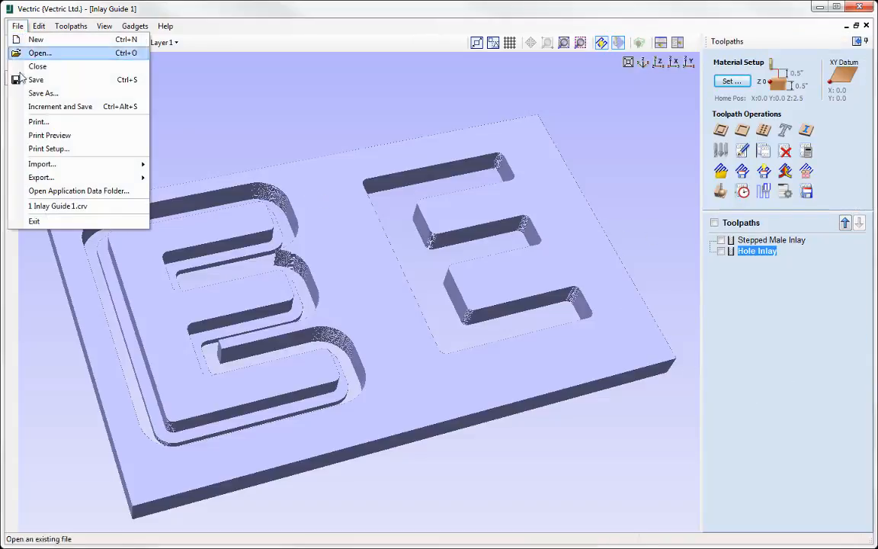
{"action": "left_click", "coordinate": [24, 91]}
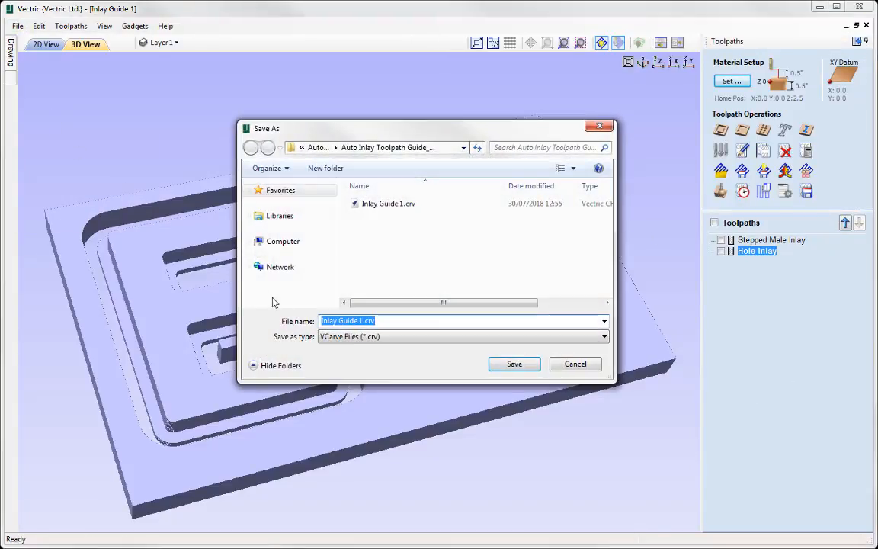
{"action": "left_click", "coordinate": [363, 321]}
{"action": "key", "text": "BackSpace"}
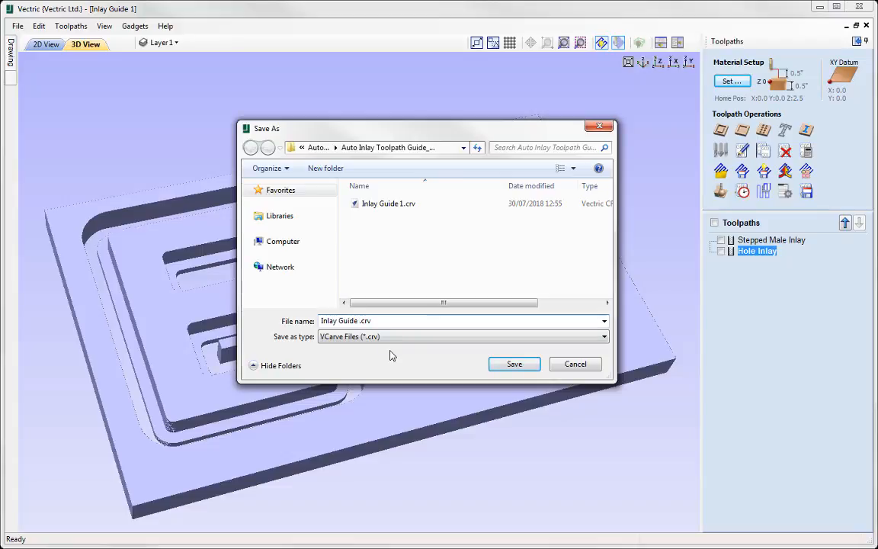
{"action": "type", "text": "2"}
{"action": "key", "text": "Return"}
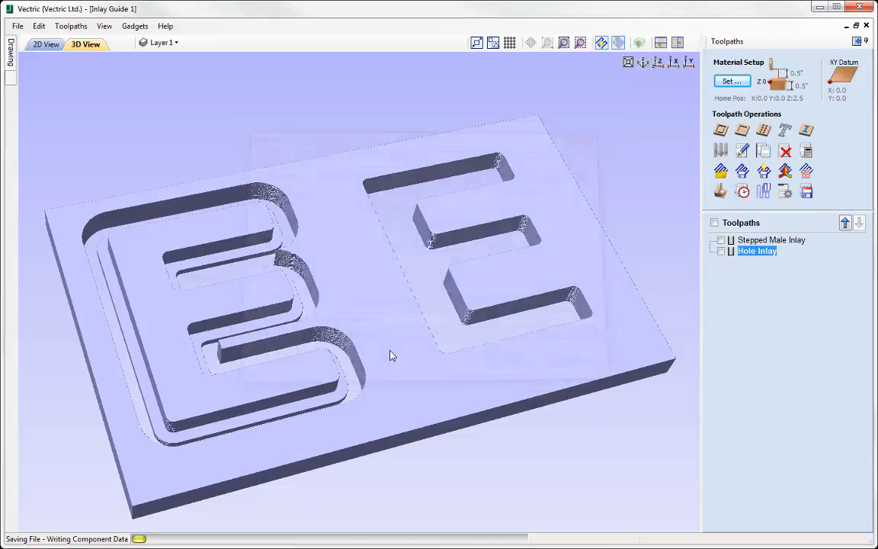